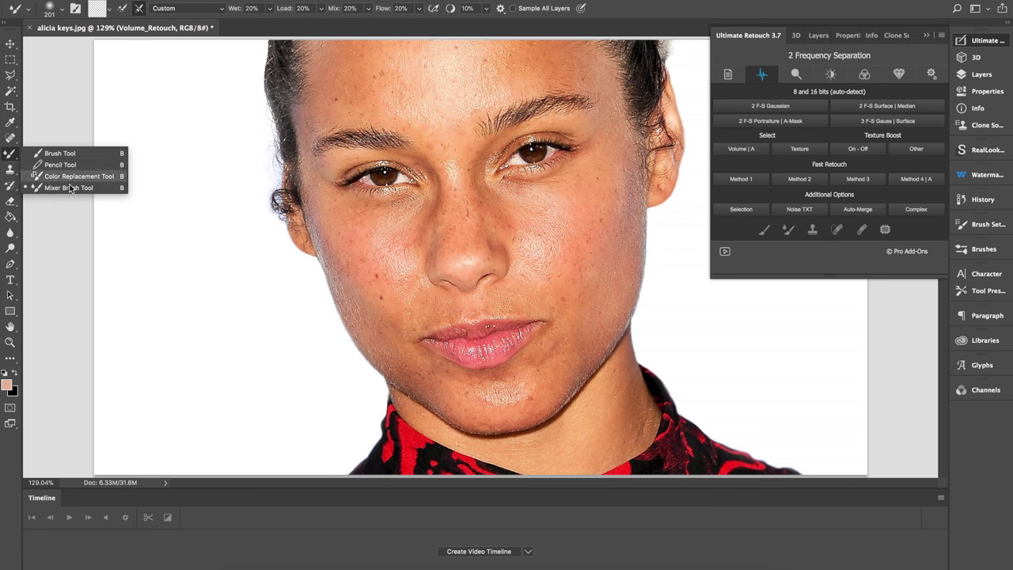
- Choose the Mixer Brush at 86 px with 20% wet, load, mix and flow, and target the volume retouch layer
left_click(69, 187)
left_click(51, 7)
left_click(303, 9)
left_click(350, 9)
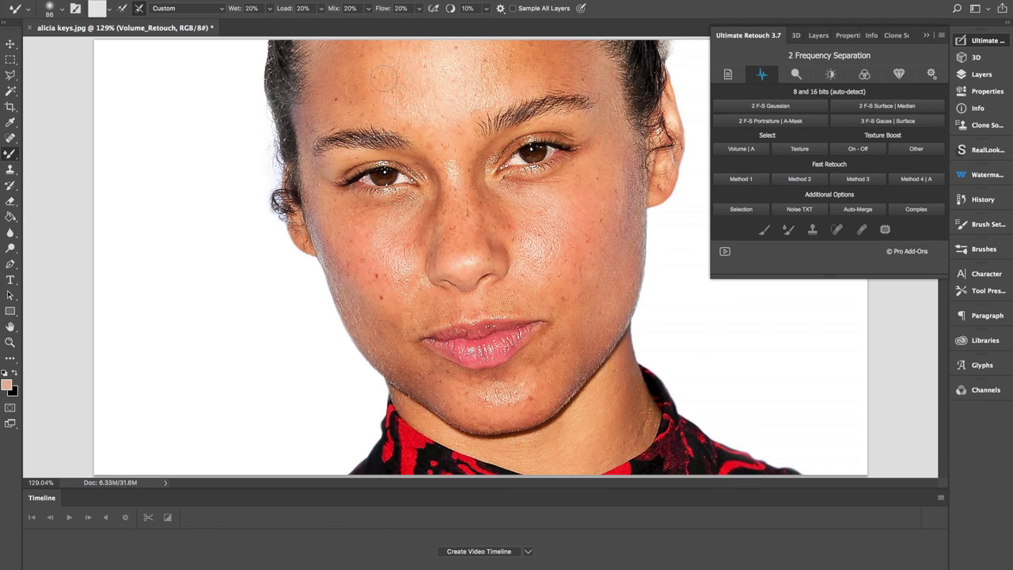
left_click(741, 149)
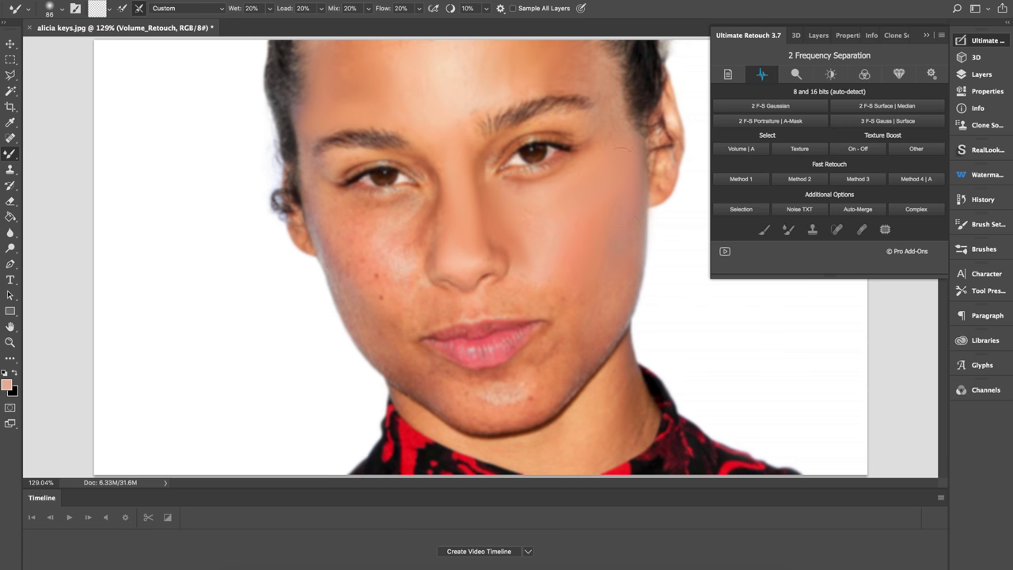
- Smooth the blemished cheek and the under-eye skin on the image's left side with the Mixer Brush
key("super+plus")
key("super+plus")
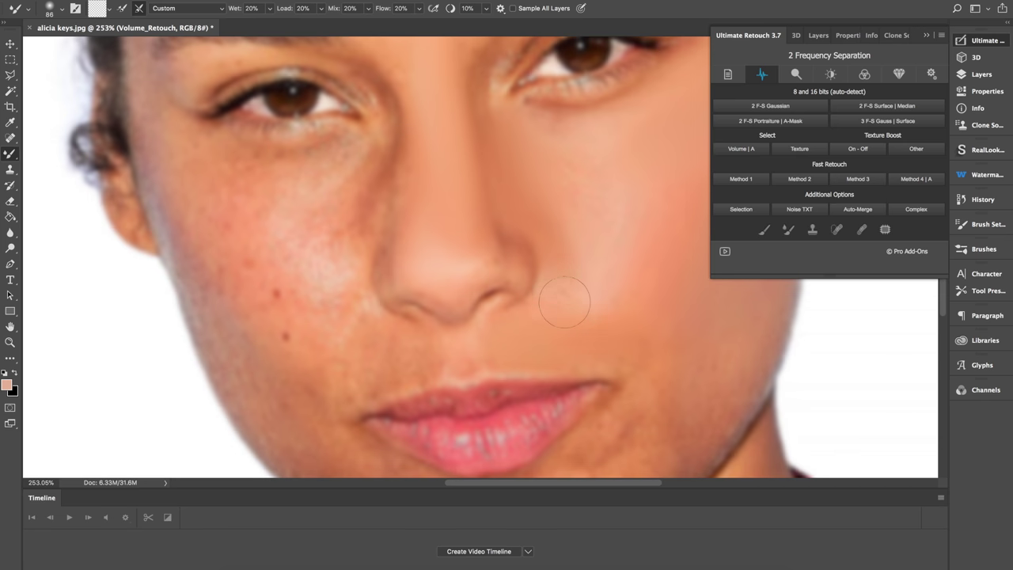
mouse_move(260, 273)
left_mouse_down()
mouse_move(353, 220)
mouse_move(345, 328)
left_mouse_up()
left_click_drag(202, 317, 212, 390)
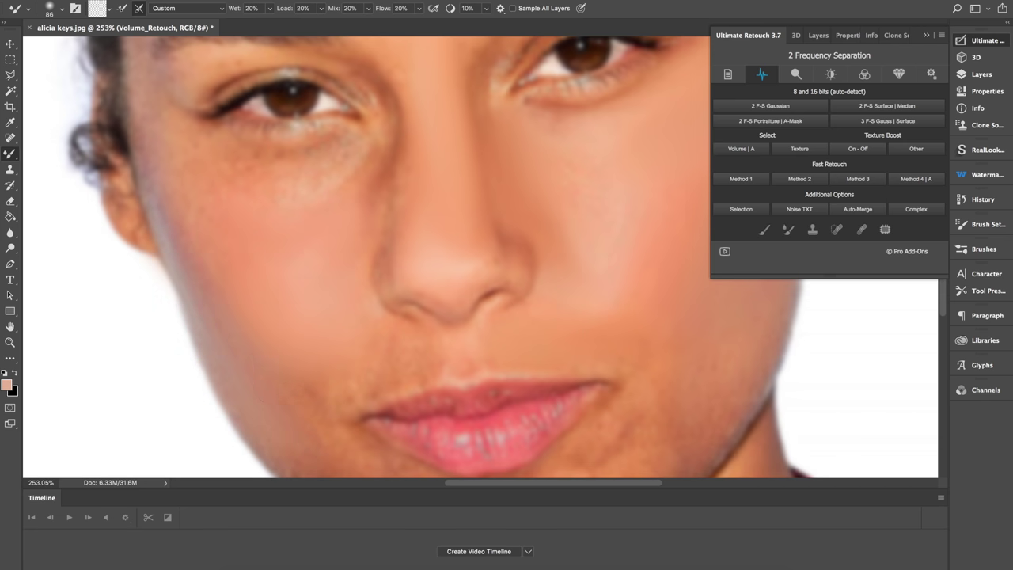
left_click_drag(306, 163, 182, 136)
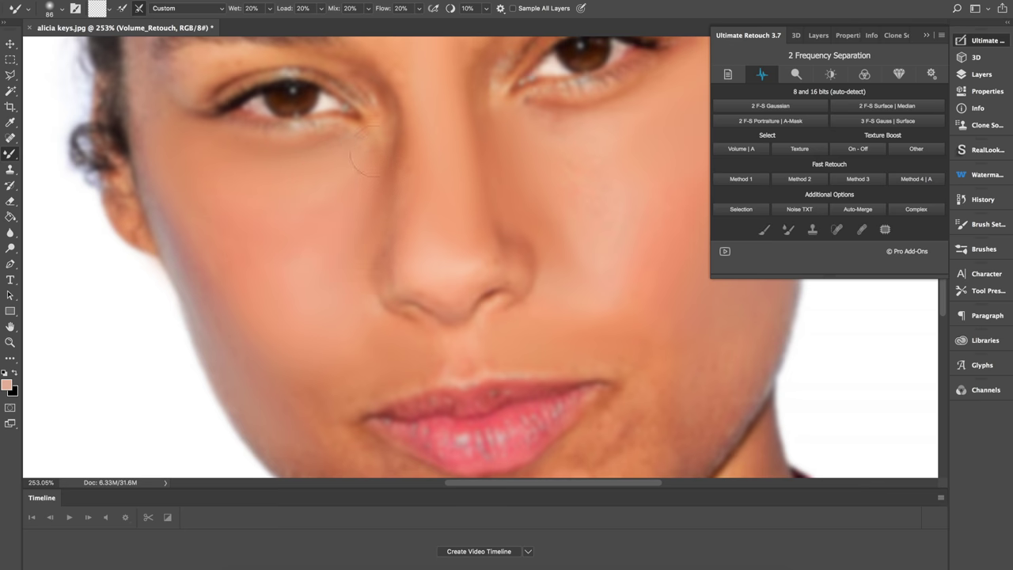
- Blend the skin tones along the chin, jawline and mouth corner with the Mixer Brush
scroll(471, 230, "up", 5)
scroll(471, 230, "right", 2)
scroll(459, 239, "right", 2)
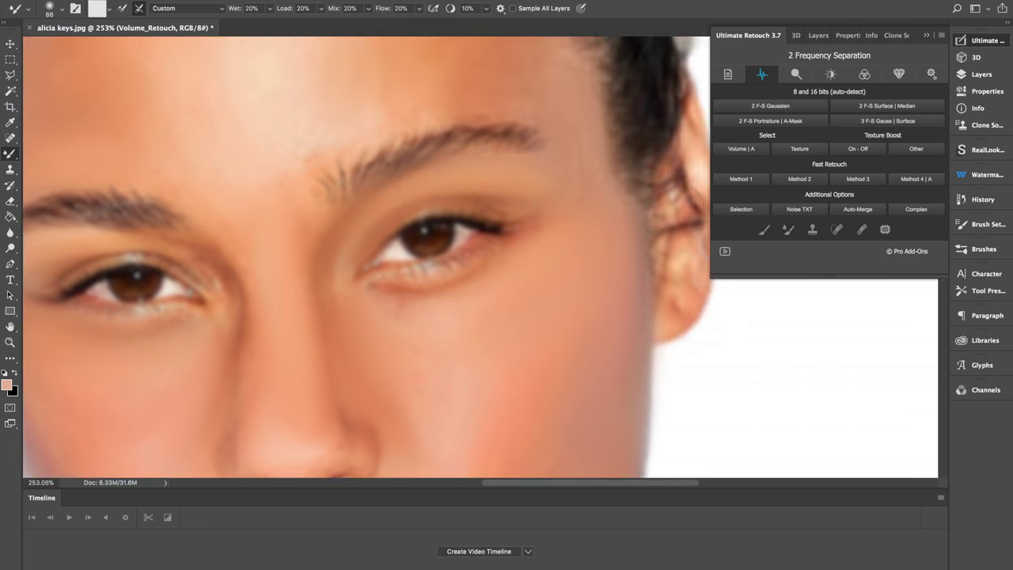
scroll(459, 239, "down", 8)
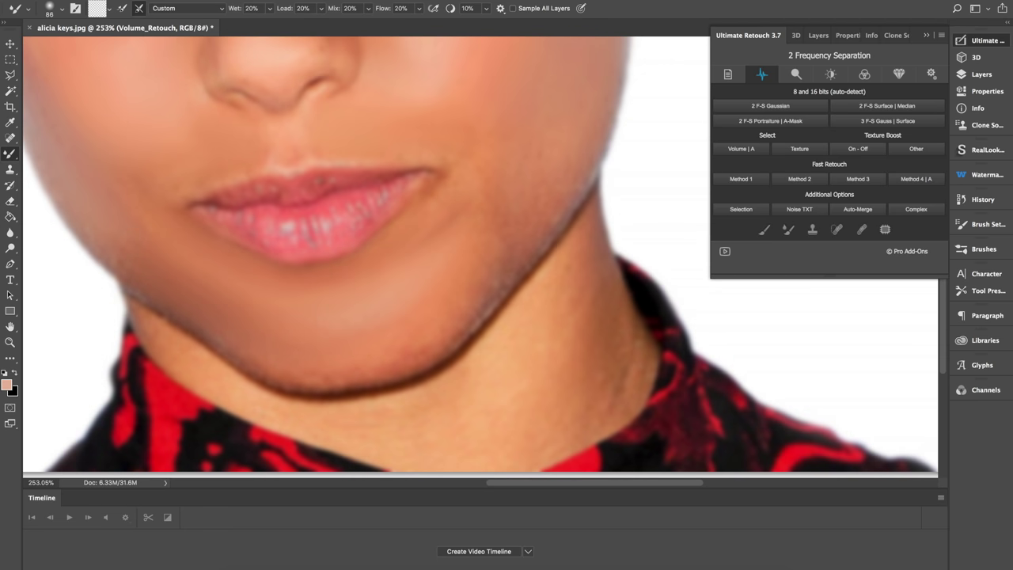
mouse_move(273, 348)
left_mouse_down()
mouse_move(475, 295)
mouse_move(461, 228)
mouse_move(532, 204)
left_mouse_up()
scroll(519, 216, "up", 5)
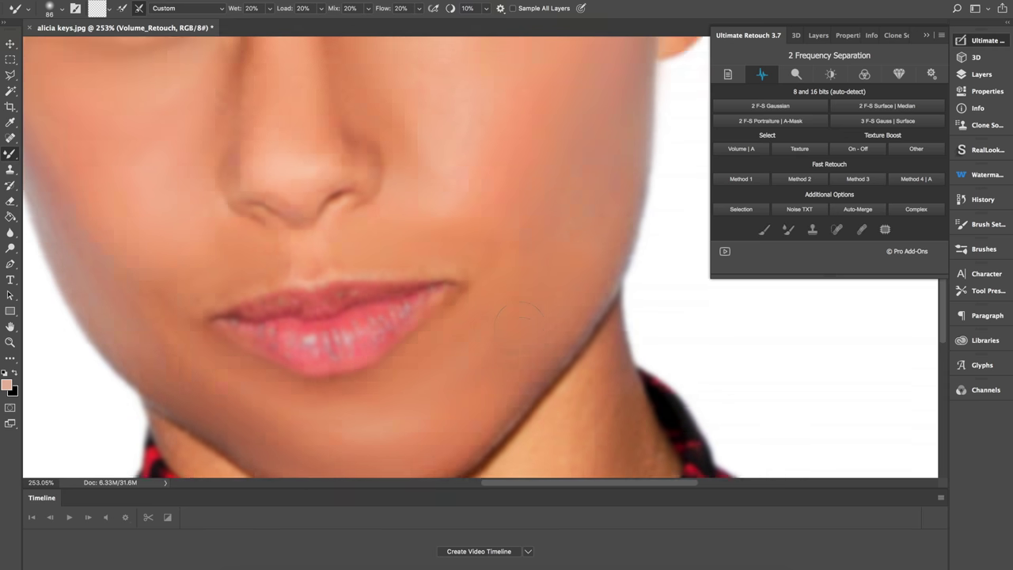
- Undo the last three brush strokes and blend the lower-face skin again
scroll(582, 342, "down", 5)
key("ctrl+alt+z")
key("ctrl+alt+z")
key("ctrl+alt+z")
scroll(519, 327, "up", 5)
left_click_drag(387, 212, 424, 238)
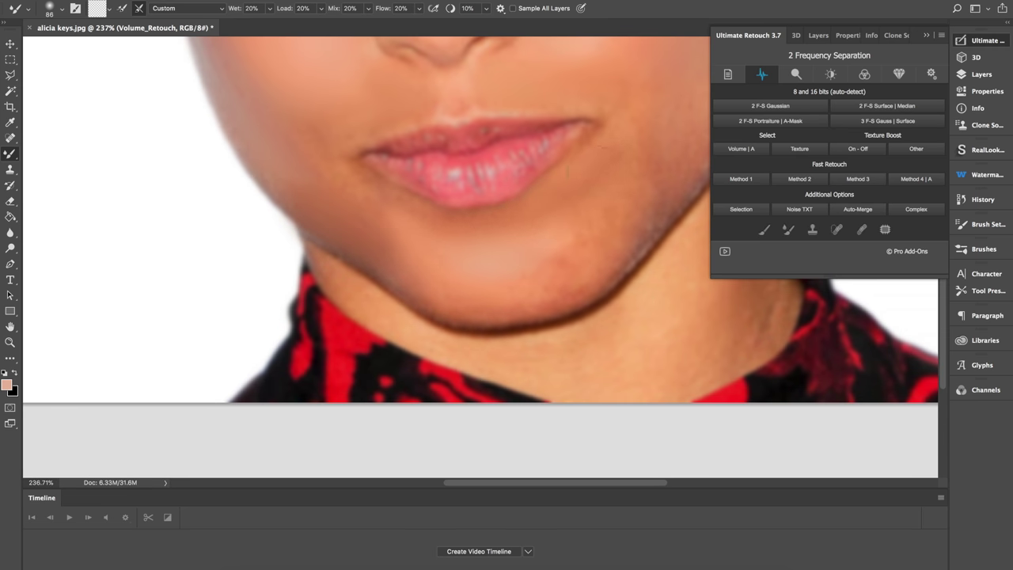
- Even out the light and dark patches across the forehead above the eyebrows
scroll(507, 277, "right", 5)
scroll(475, 269, "up", 1)
scroll(396, 214, "up", 4)
scroll(384, 193, "left", 5)
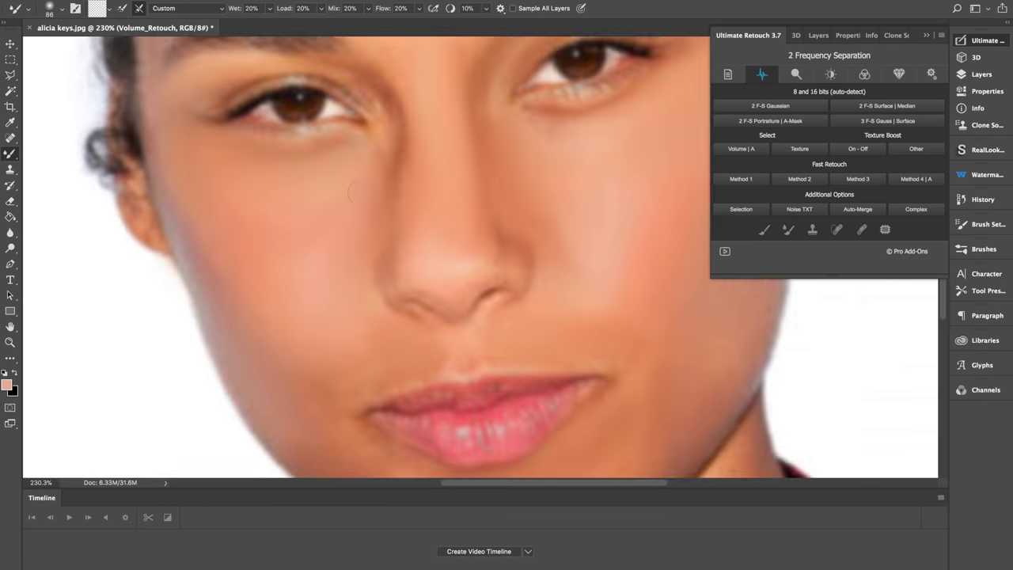
scroll(350, 193, "up", 3)
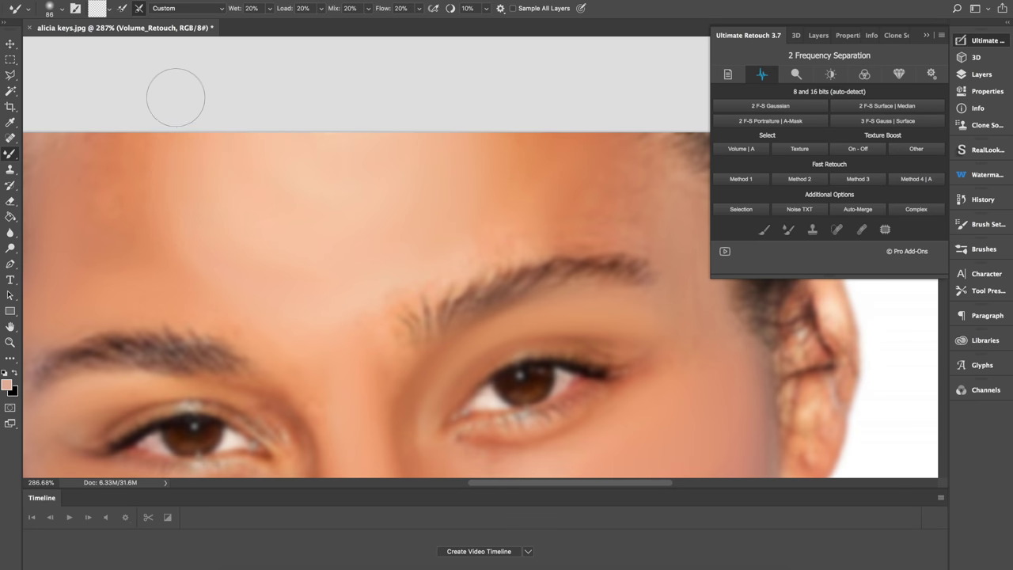
scroll(345, 394, "down", 8)
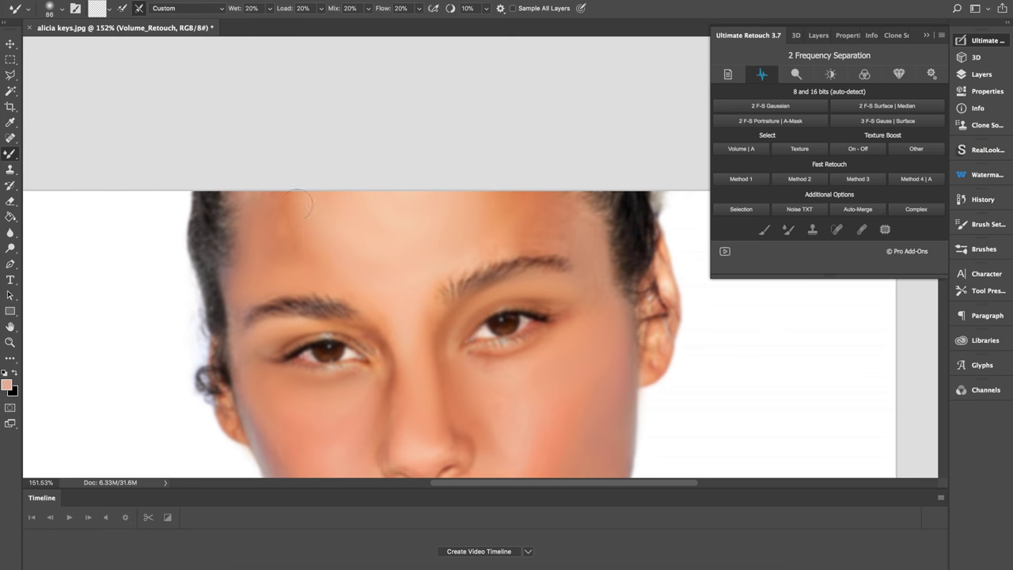
mouse_move(319, 274)
left_mouse_down()
mouse_move(283, 230)
mouse_move(376, 235)
mouse_move(378, 266)
left_mouse_up()
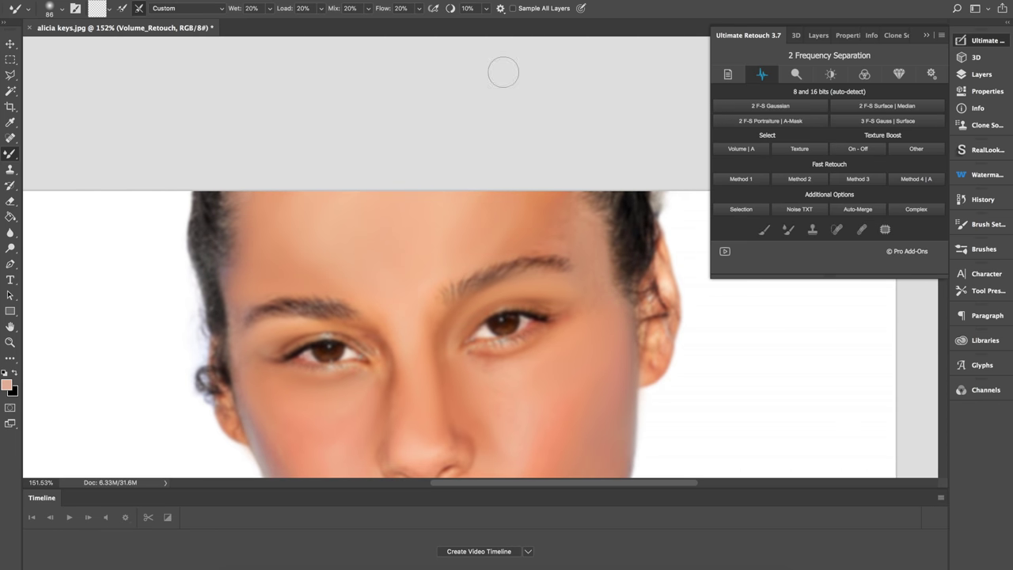
- Smooth the neck skin between the jawline and the collar with the Mixer Brush
scroll(638, 378, "down", 5)
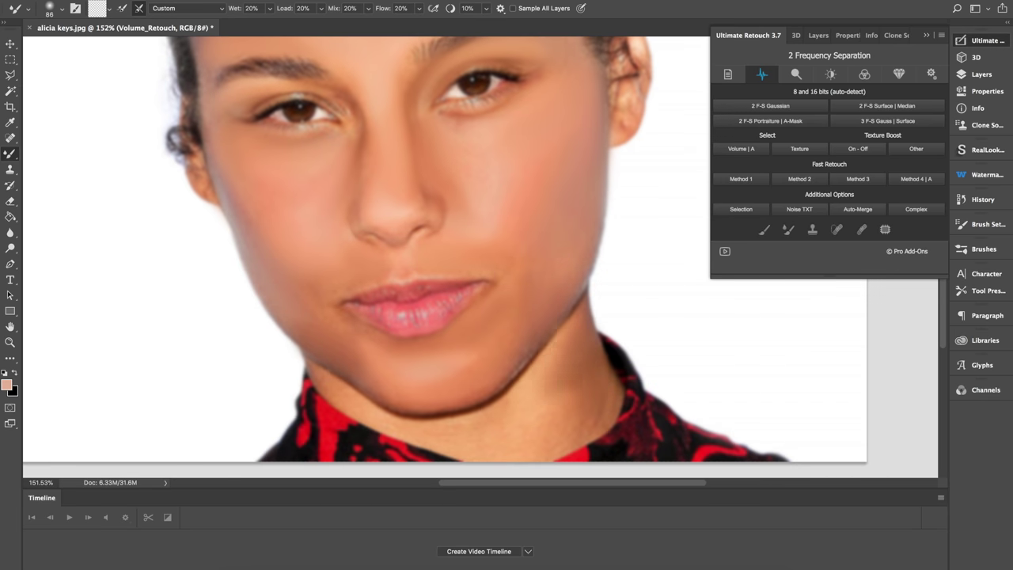
scroll(554, 372, "up", 5)
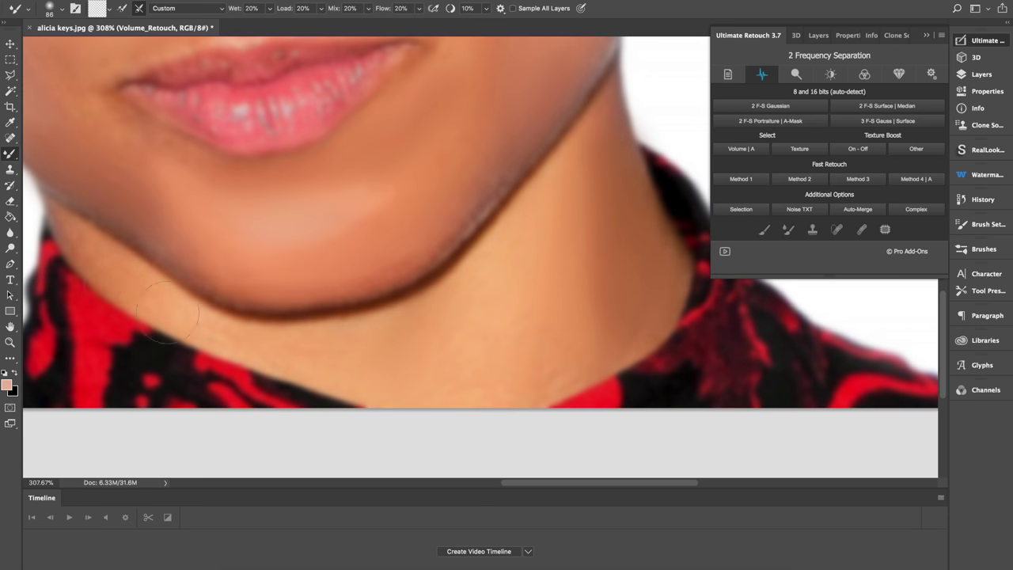
left_click_drag(580, 346, 604, 131)
scroll(604, 128, "down", 4)
scroll(502, 261, "up", 6)
scroll(467, 261, "down", 6)
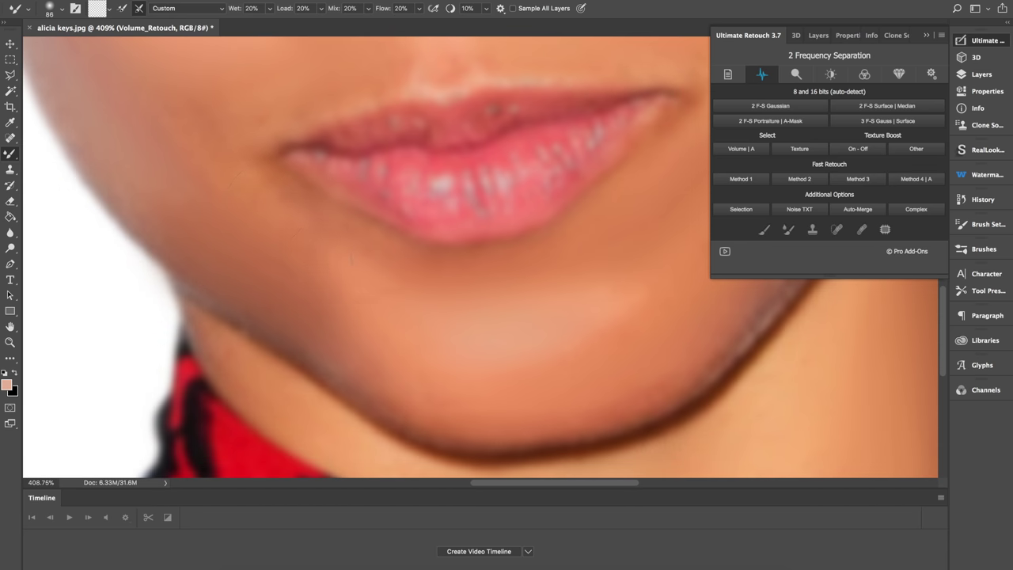
scroll(436, 283, "down", 4)
- Target the texture layer, sample clean cheek texture and clone it over the rough cheek and chin areas
left_click(799, 148)
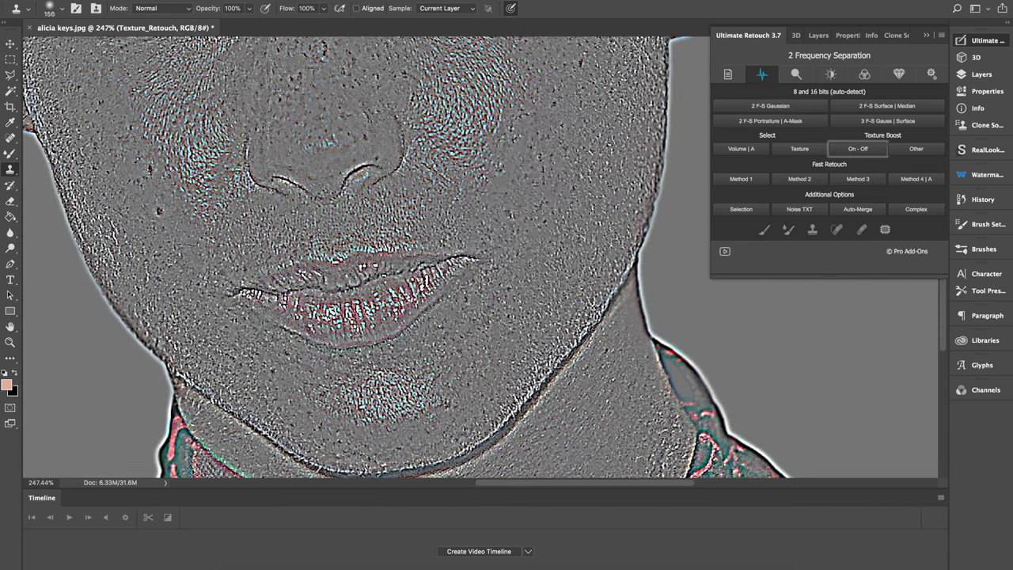
left_click(561, 95, "alt")
mouse_move(467, 127)
left_mouse_down()
mouse_move(432, 207)
mouse_move(546, 147)
mouse_move(479, 356)
mouse_move(213, 352)
left_mouse_up()
mouse_move(151, 285)
left_mouse_down()
mouse_move(184, 110)
mouse_move(206, 215)
mouse_move(353, 226)
mouse_move(489, 214)
mouse_move(581, 305)
left_mouse_up()
- Clone the clean skin texture over the nose bridge and across the forehead
scroll(489, 213, "down", 3)
scroll(546, 277, "up", 10)
mouse_move(312, 320)
left_mouse_down()
mouse_move(317, 186)
mouse_move(455, 222)
mouse_move(594, 230)
left_mouse_up()
scroll(475, 253, "up", 4)
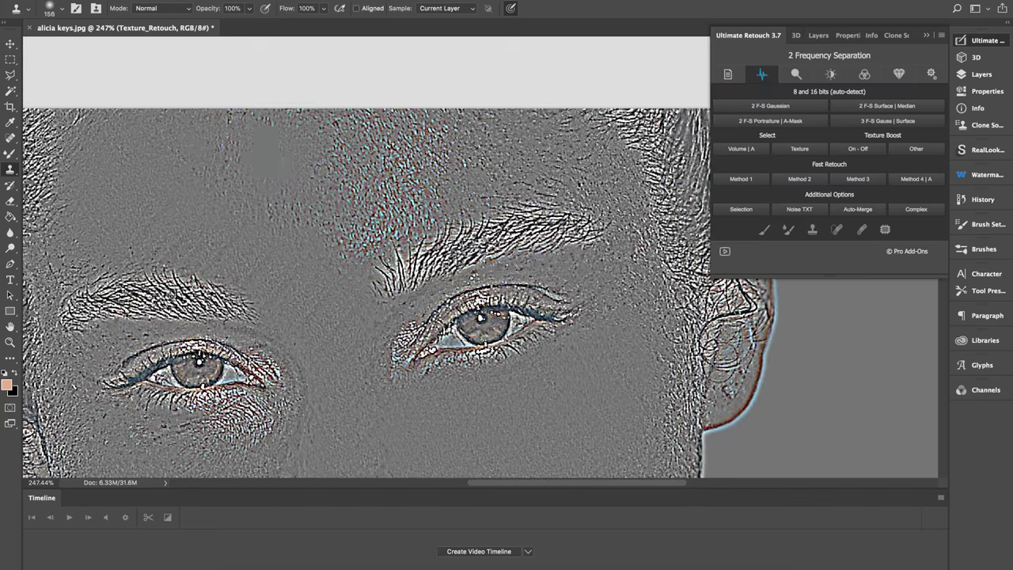
left_click_drag(487, 166, 587, 170)
left_click_drag(443, 123, 321, 120)
- Set the clone brush size to 83 px and stamp clean texture on the cheek beside the nose
scroll(356, 198, "down", 10)
right_click(413, 255)
left_click_drag(501, 247, 490, 249)
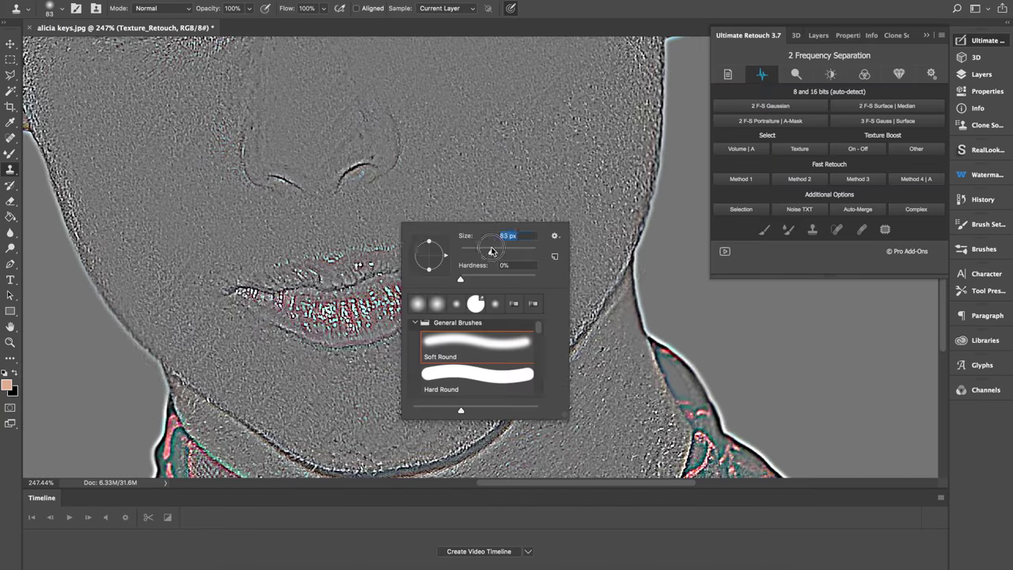
left_click(499, 120)
- Set the clone brush size to 172 px and clone clean texture over the cheeks and the under-eye area
right_click(524, 98)
left_click_drag(627, 115, 639, 115)
mouse_move(490, 130)
left_mouse_down()
mouse_move(519, 194)
mouse_move(467, 314)
mouse_move(205, 313)
mouse_move(176, 133)
mouse_move(49, 143)
left_mouse_up()
scroll(176, 133, "up", 3)
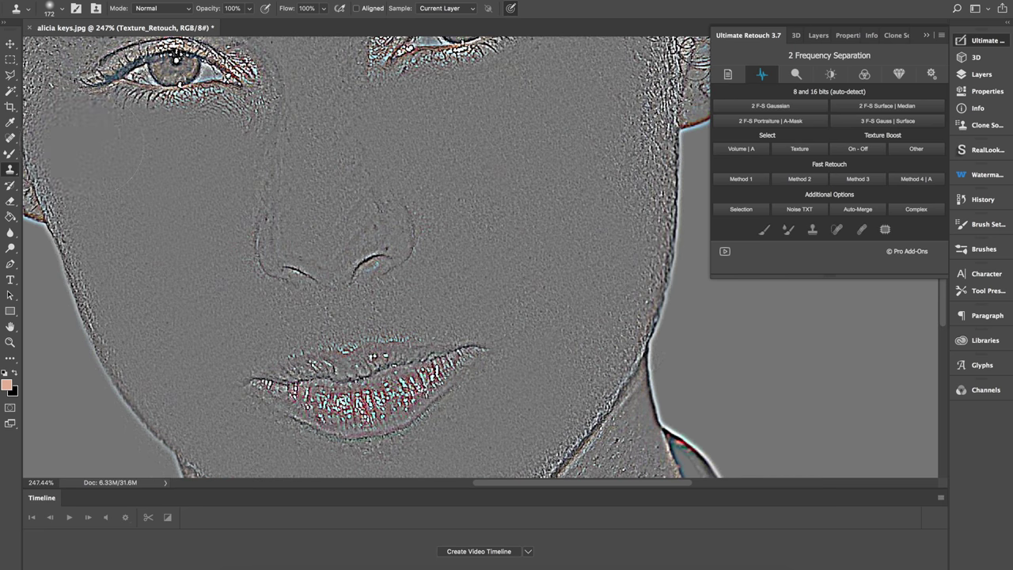
scroll(196, 136, "up", 4)
left_click_drag(229, 184, 108, 136)
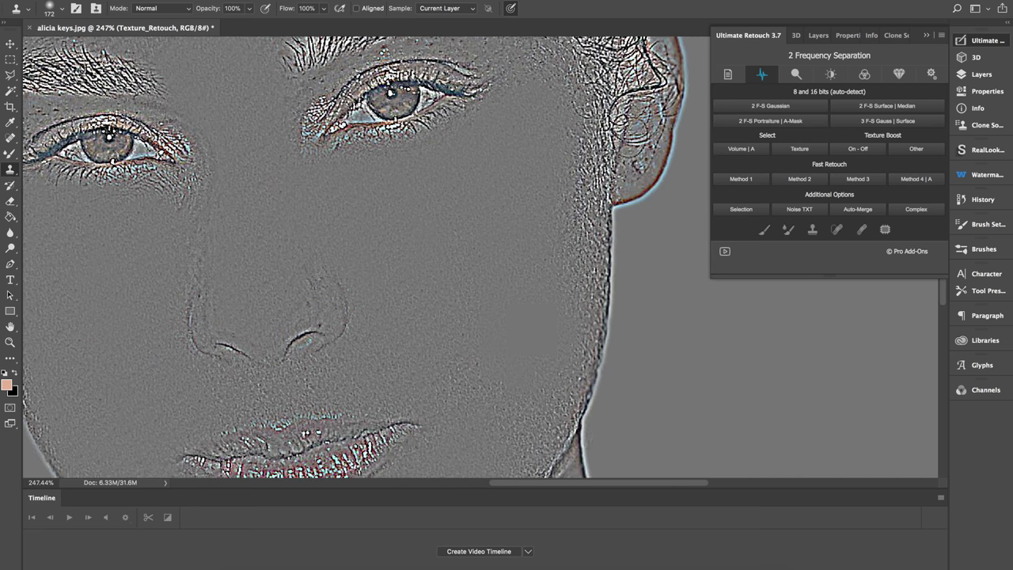
scroll(284, 165, "up", 3)
scroll(284, 164, "left", 3)
- Reduce the clone brush and clone smooth texture below and beside the eye on the image's left
right_click(284, 165)
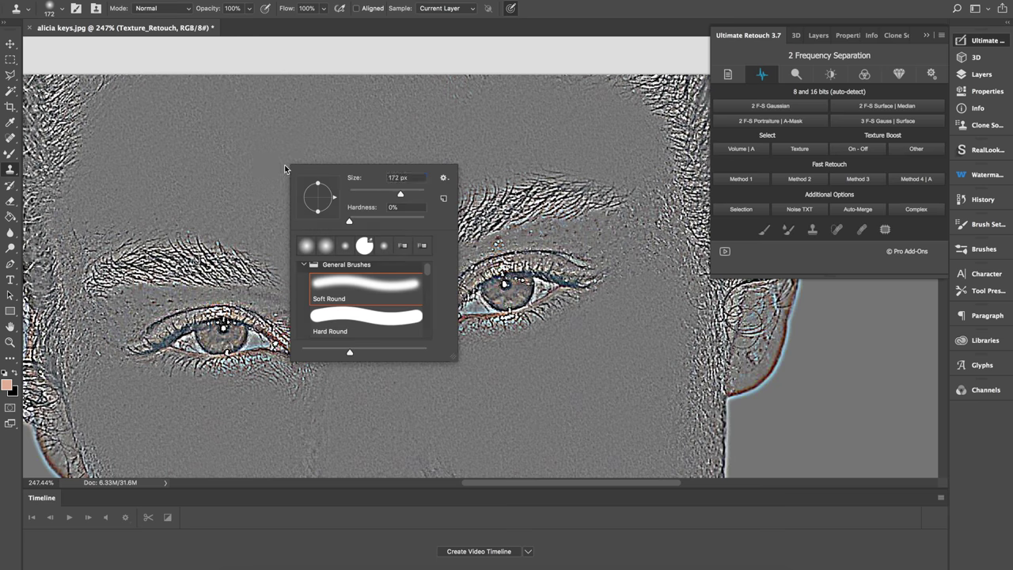
left_click_drag(401, 194, 386, 194)
left_click_drag(291, 389, 80, 361)
left_click_drag(88, 342, 141, 304)
- Set the clone brush size to 44 px and clean the eyelid texture between the brow and eye
right_click(139, 293)
left_click_drag(242, 323, 238, 323)
key("Return")
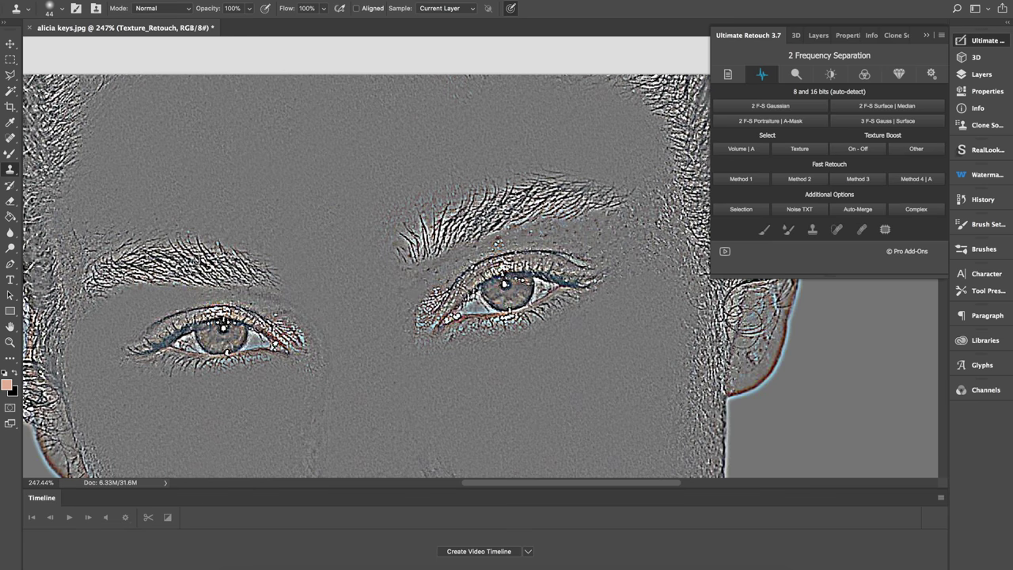
left_click_drag(523, 245, 572, 237)
- Set the clone brush size to 91 px and clone clean texture over the temples and outer brow ends
right_click(601, 240)
left_click_drag(698, 269, 702, 269)
left_click_drag(642, 198, 673, 265)
left_click_drag(122, 241, 91, 257)
right_click(76, 239)
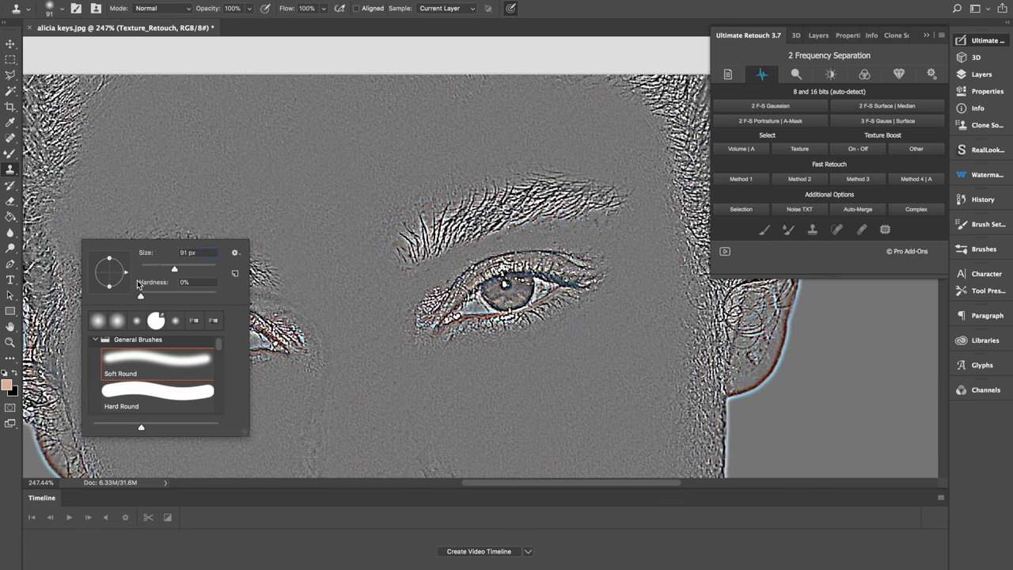
left_click_drag(174, 269, 176, 269)
left_click_drag(77, 269, 77, 297)
- Clone clean texture along the sides of the nose and around the nostrils with a 52 px brush
scroll(332, 316, "down", 5)
scroll(332, 317, "up", 5)
scroll(332, 316, "down", 2)
left_click_drag(162, 328, 170, 399)
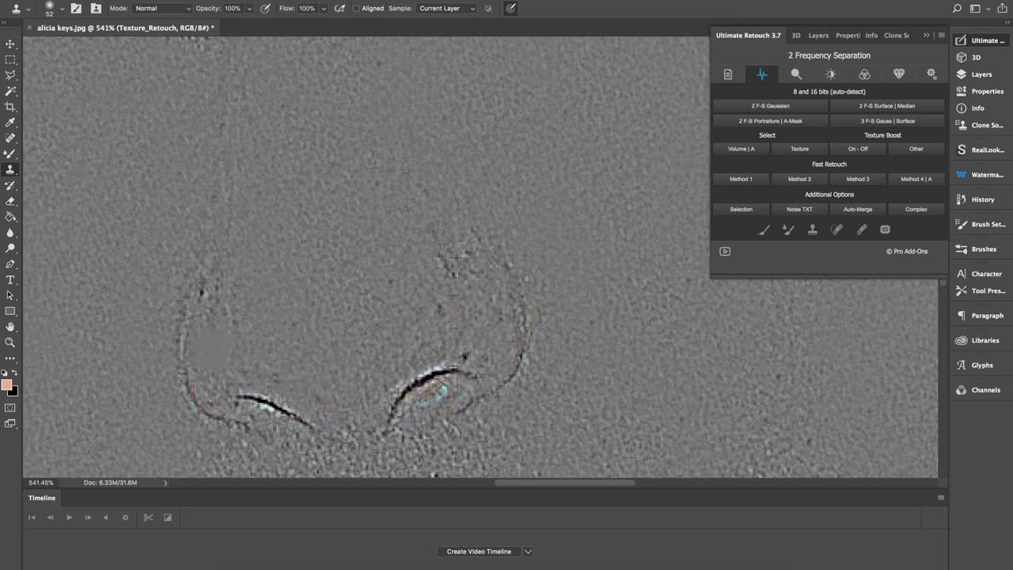
left_click_drag(207, 269, 207, 305)
mouse_move(459, 348)
left_mouse_down()
mouse_move(452, 280)
mouse_move(388, 311)
left_mouse_up()
scroll(452, 280, "down", 3)
scroll(261, 202, "down", 4)
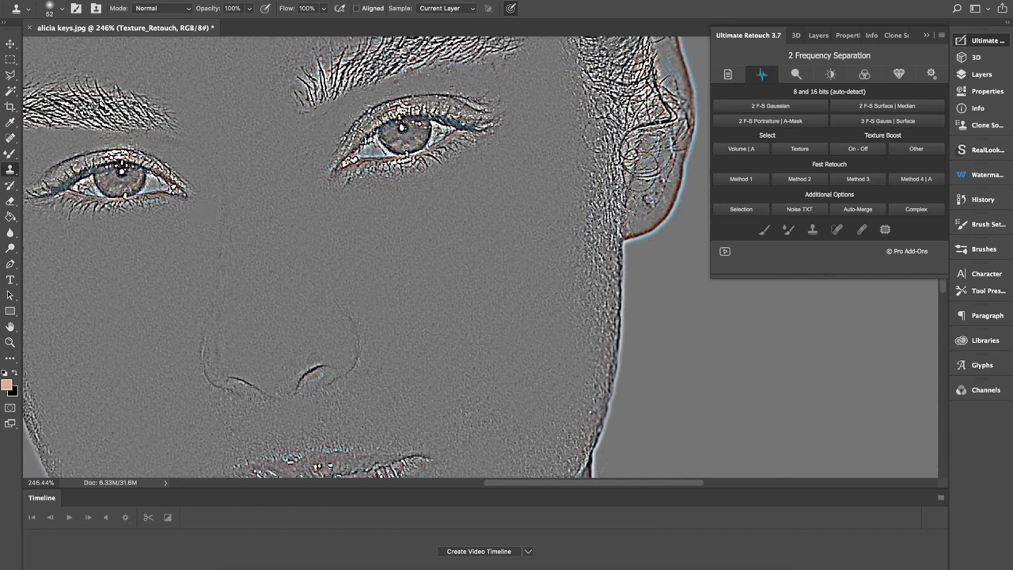
- Set the clone brush size to 188 px for work around the neck
scroll(479, 257, "down", 3)
right_click(605, 436)
key("Return")
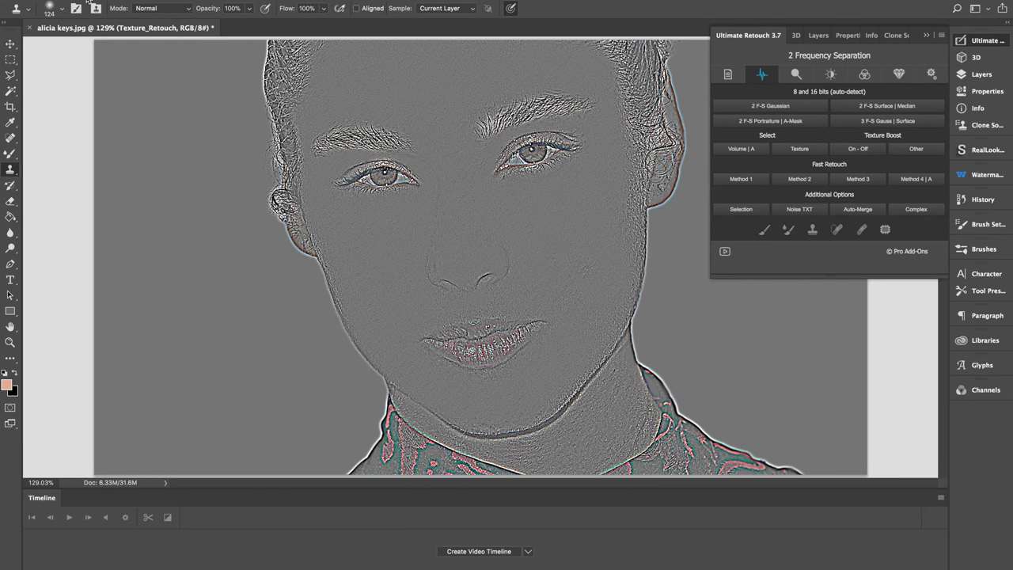
left_click(60, 8)
right_click(575, 331)
scroll(612, 393, "up", 5)
right_click(426, 123)
left_click_drag(520, 148, 536, 149)
key("Return")
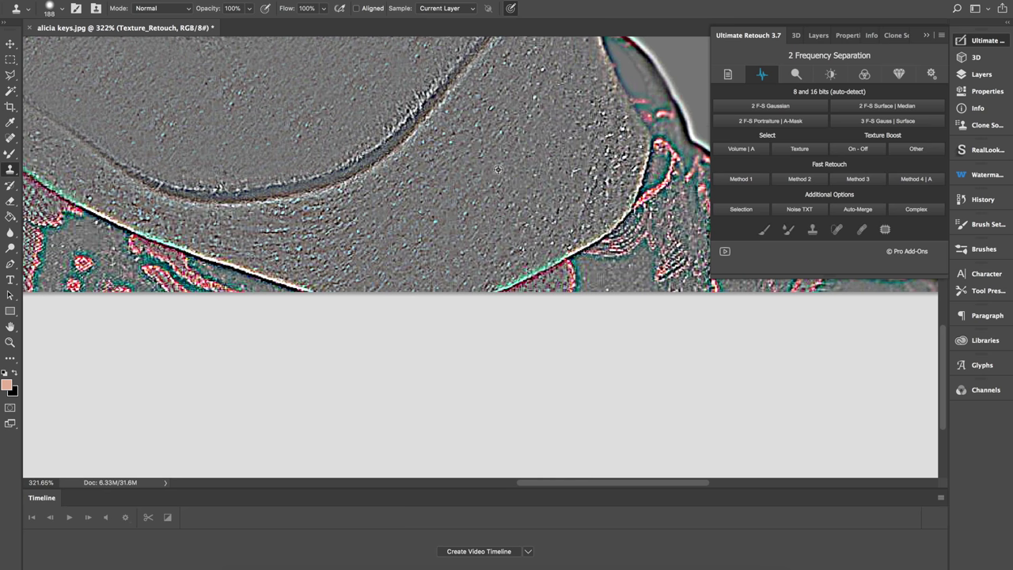
- Sample the neck's skin texture and clone it over the chin, jaw and cheeks
left_click(497, 169, "alt")
scroll(498, 169, "up", 10)
left_click(499, 211)
left_click(445, 288)
scroll(425, 340, "down", 3)
left_click(332, 333)
left_click(238, 384)
scroll(127, 380, "left", 3)
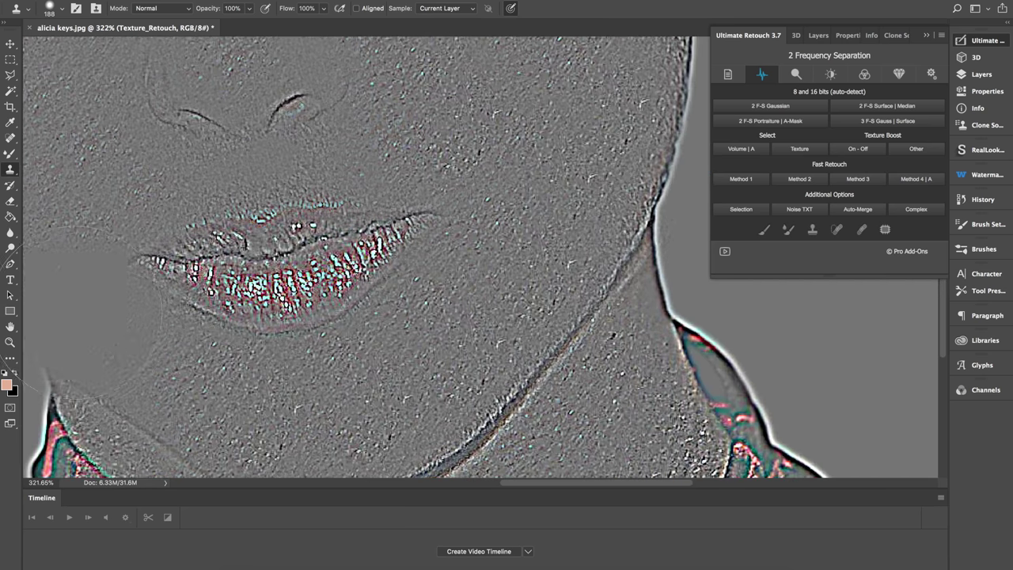
scroll(198, 127, "up", 5)
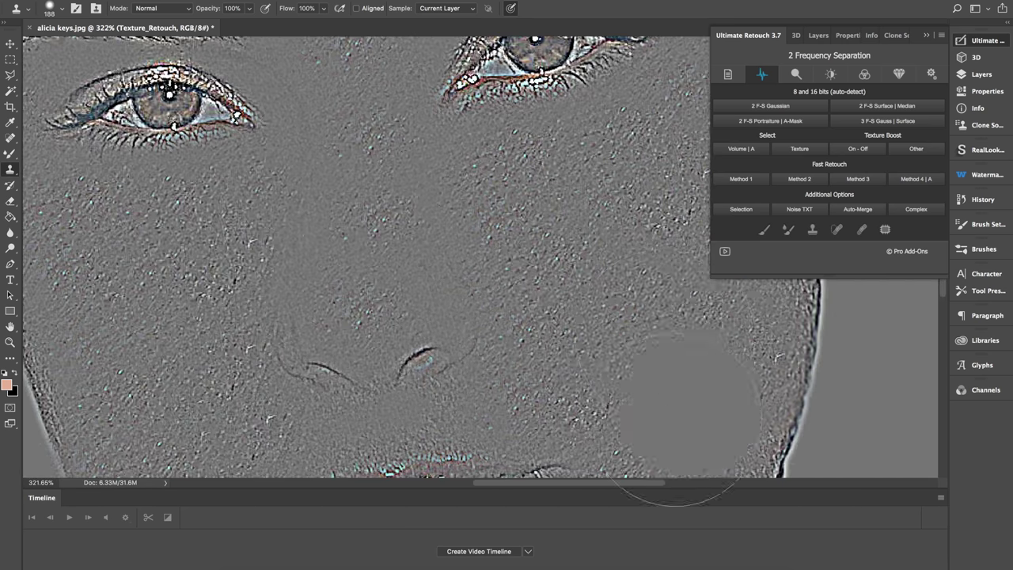
- Reduce the clone brush and stamp the sampled skin texture along the nose
right_click(377, 283)
left_click_drag(493, 319, 473, 318)
key("Return")
left_click(349, 269)
left_click(372, 205)
- Set the clone brush size to 114 px and stamp skin texture onto the forehead above the eyebrows
scroll(340, 111, "up", 5)
right_click(272, 98)
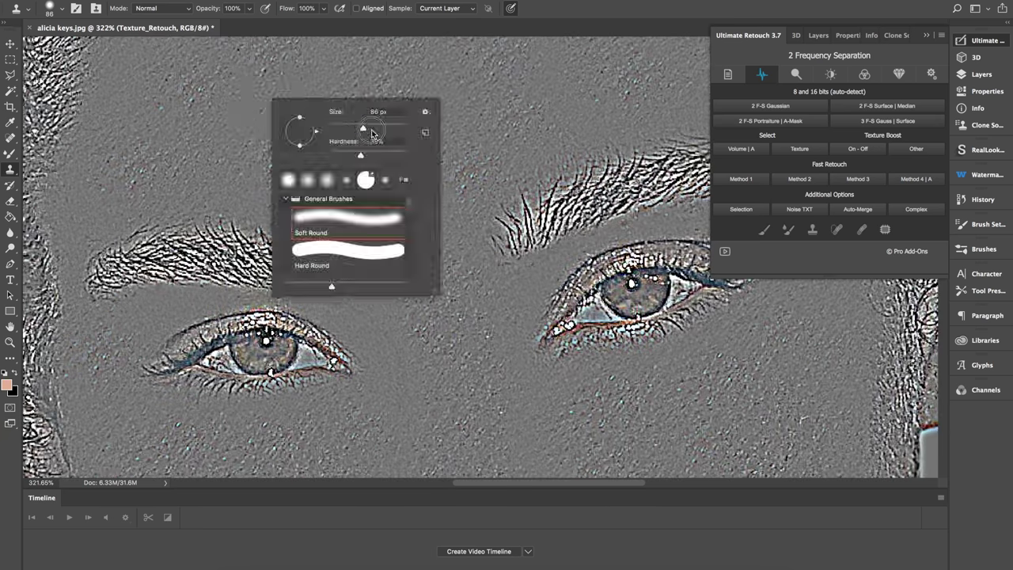
left_click_drag(364, 129, 372, 133)
key("Return")
left_click(351, 204)
left_click(639, 123)
- Stamp the sampled skin texture onto the remaining smooth patches of the forehead and cheek
scroll(481, 257, "down", 4)
left_click(261, 156)
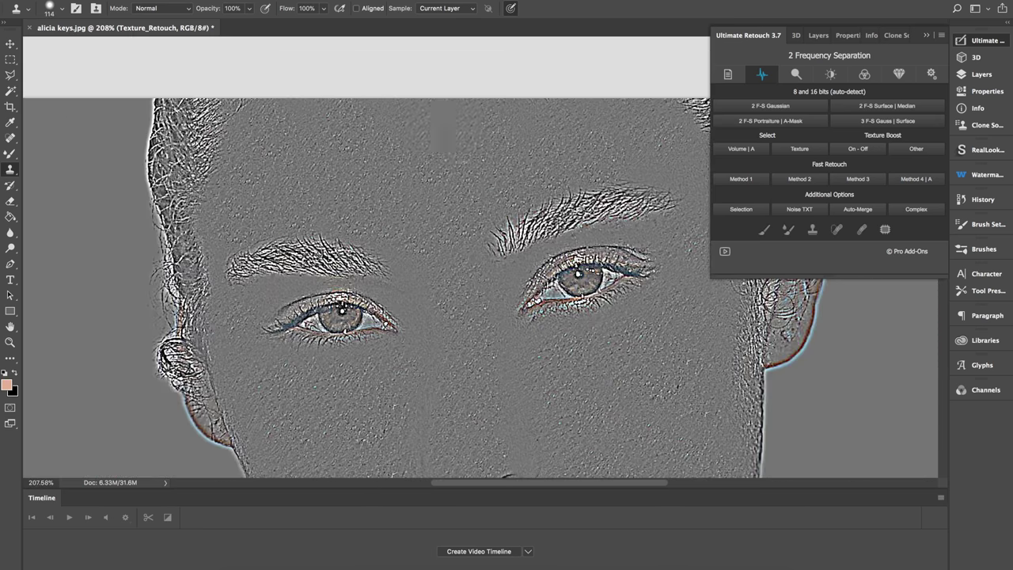
left_click(585, 133)
scroll(601, 190, "right", 3)
left_click(551, 423)
scroll(413, 337, "down", 6)
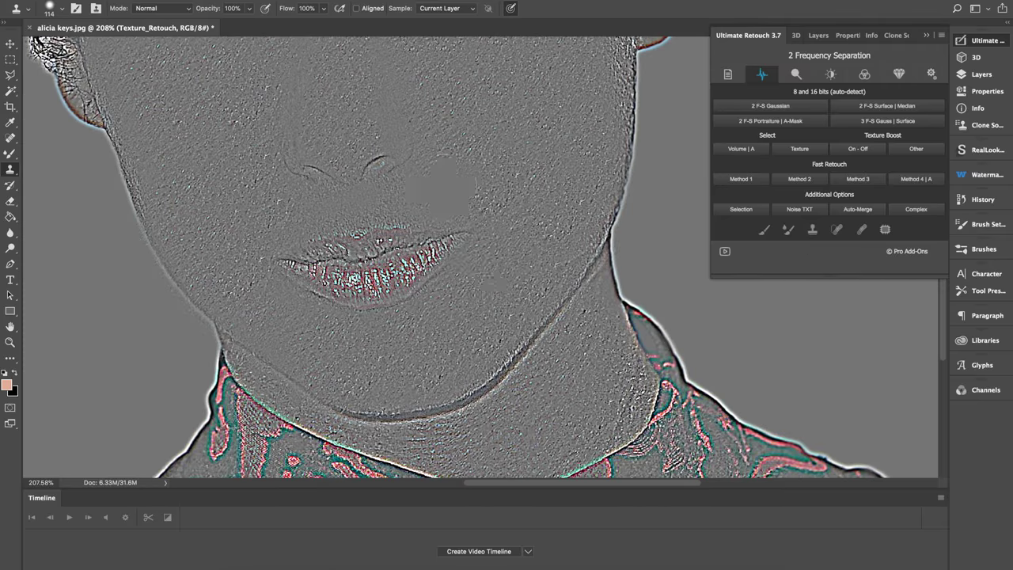
- Reduce the clone brush and stamp skin texture between the nose and the mouth corner
scroll(348, 212, "up", 5)
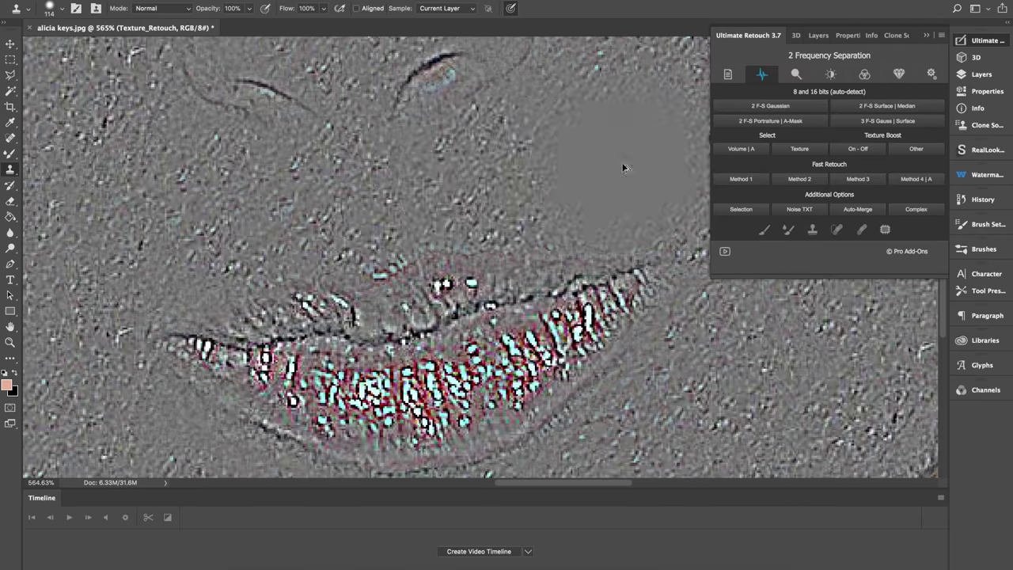
right_click(590, 160)
left_click_drag(691, 191, 684, 192)
key("Return")
left_click(161, 240)
- Set the clone brush size to 43 px and stamp skin texture onto the smooth patch above the nostrils
scroll(498, 297, "up", 4)
right_click(490, 171)
left_click_drag(588, 200, 577, 201)
key("Return")
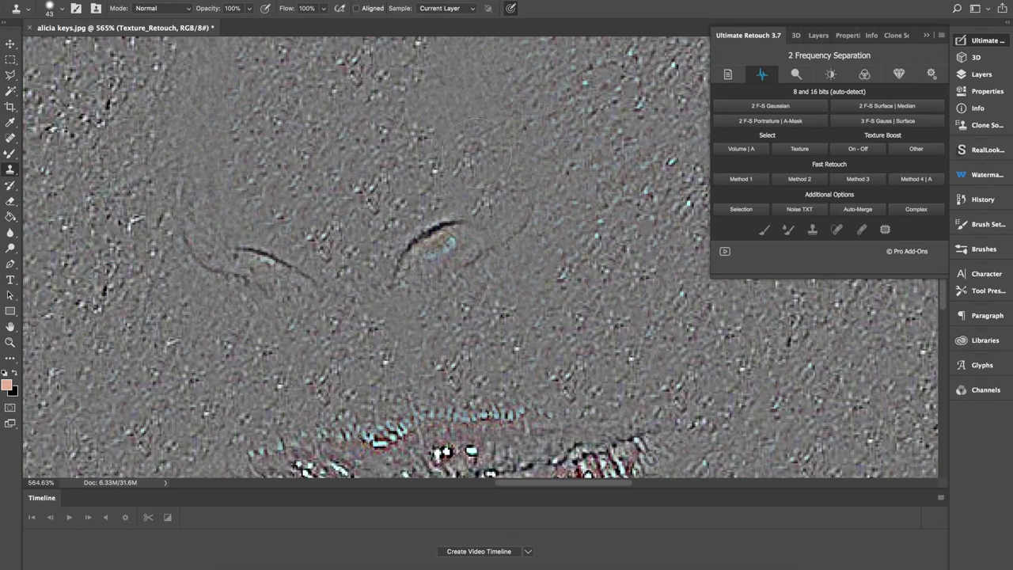
left_click(467, 129)
- Reduce the clone brush to 20 px and stamp skin texture around the nostrils and beneath the nose
right_click(250, 258)
key("Return")
left_click_drag(344, 288, 312, 297)
right_click(231, 267)
key("Return")
scroll(382, 341, "down", 5)
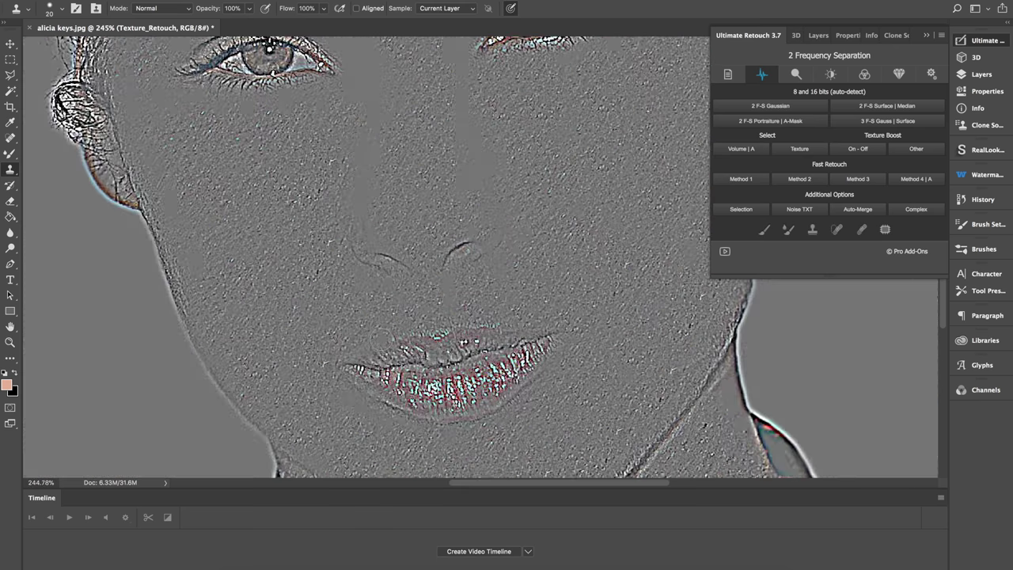
- Set the clone brush size to 49 px for cloning texture on the face and neck
scroll(382, 340, "down", 2)
scroll(531, 388, "right", 2)
right_click(530, 388)
left_click_drag(608, 417, 615, 417)
key("Return")
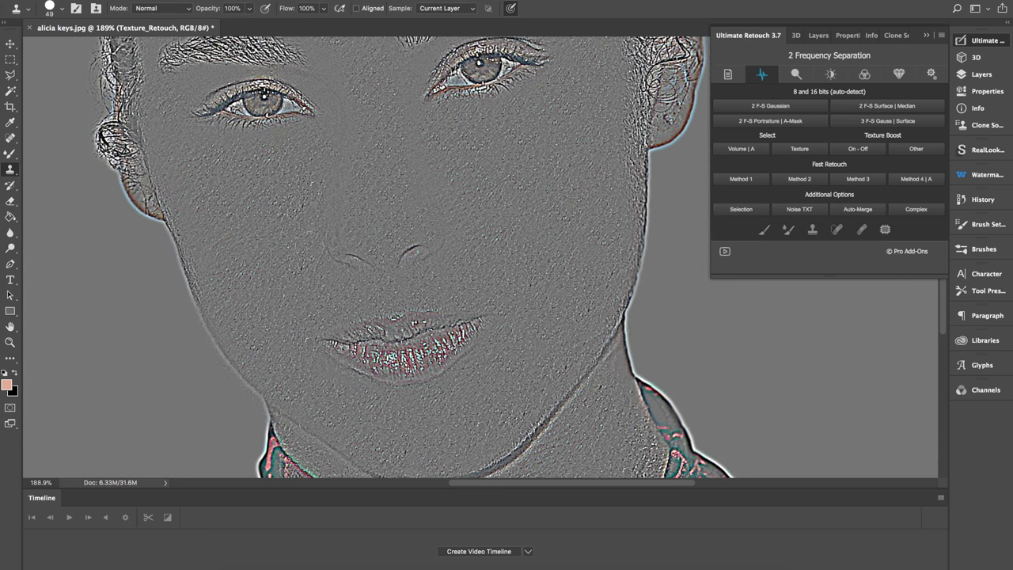
right_click(166, 141)
left_click_drag(326, 194, 228, 194)
key("Return")
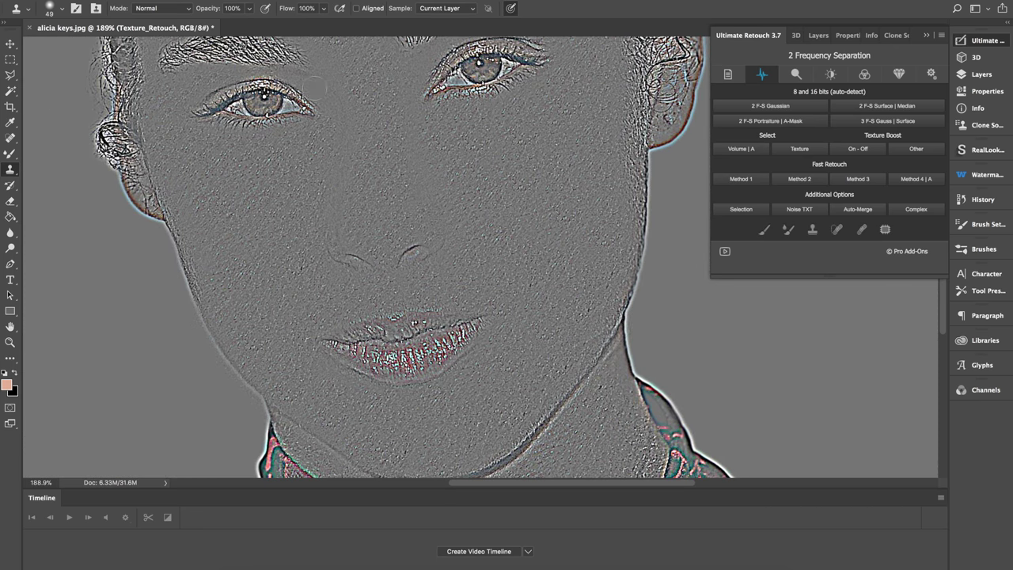
scroll(436, 70, "up", 2)
scroll(466, 97, "down", 5)
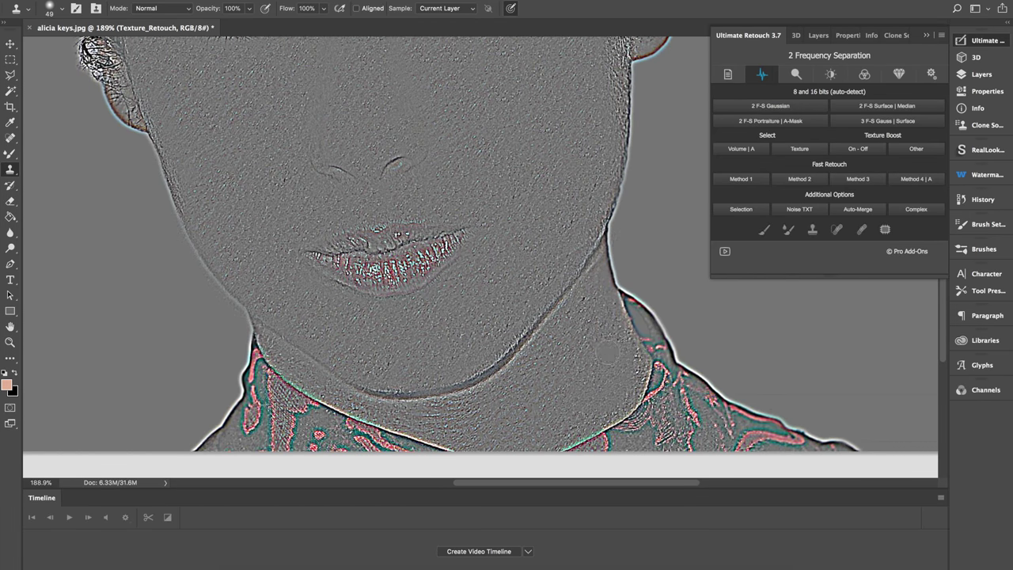
- Show the Volume_Retouch layer and hide the Texture_Boost layer
scroll(554, 348, "up", 5)
left_click(873, 35)
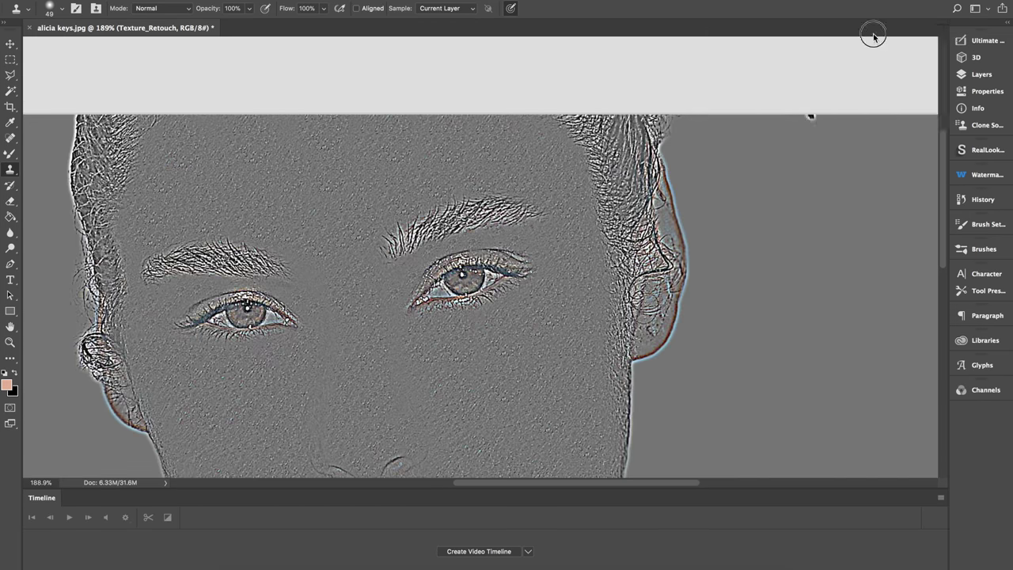
left_click(794, 34)
left_click(813, 34)
left_click(794, 34)
left_click(719, 203)
left_click(719, 127)
scroll(522, 174, "down", 4)
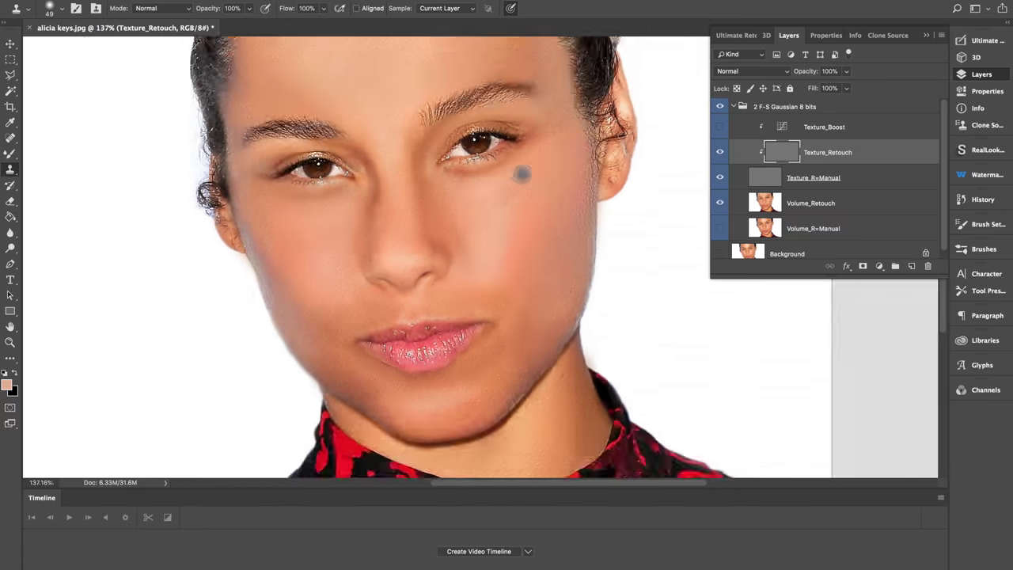
- Switch to the Mixer Brush and blend the forehead above the right-hand eyebrow on the Texture_Retouch layer
scroll(522, 168, "up", 4)
scroll(546, 309, "up", 3)
scroll(548, 315, "up", 1)
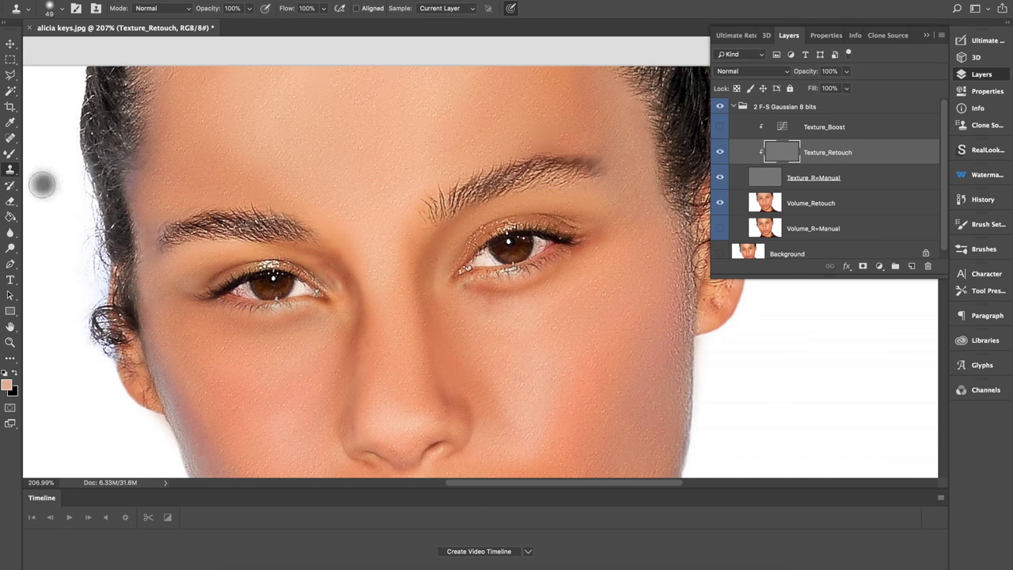
key("e")
left_click(9, 154)
left_click_drag(594, 167, 558, 188)
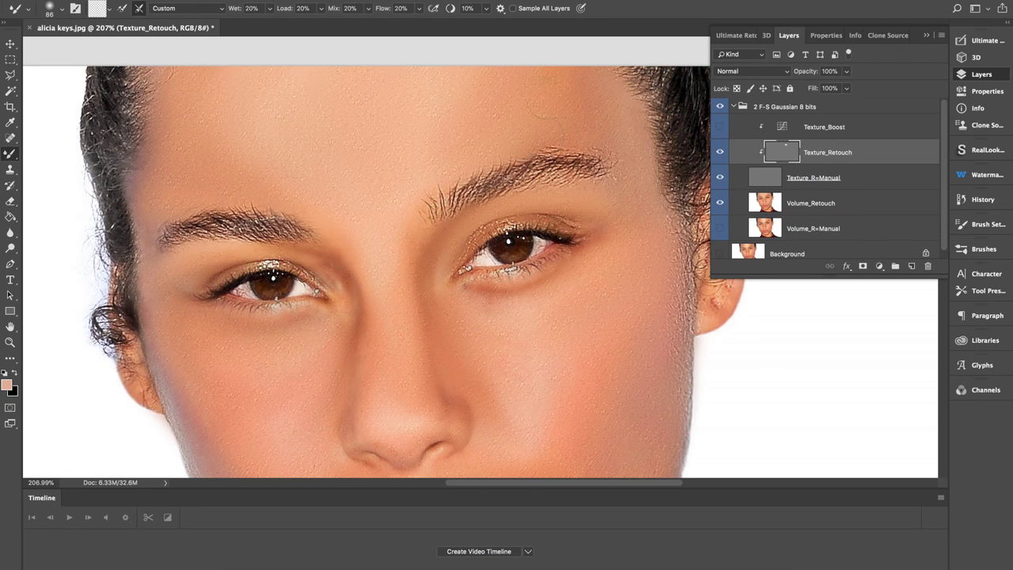
- Make Volume_Retouch the active layer for blending skin tones
scroll(520, 222, "down", 3)
left_click(813, 178)
left_click(736, 36)
left_click(799, 149)
left_click(856, 149)
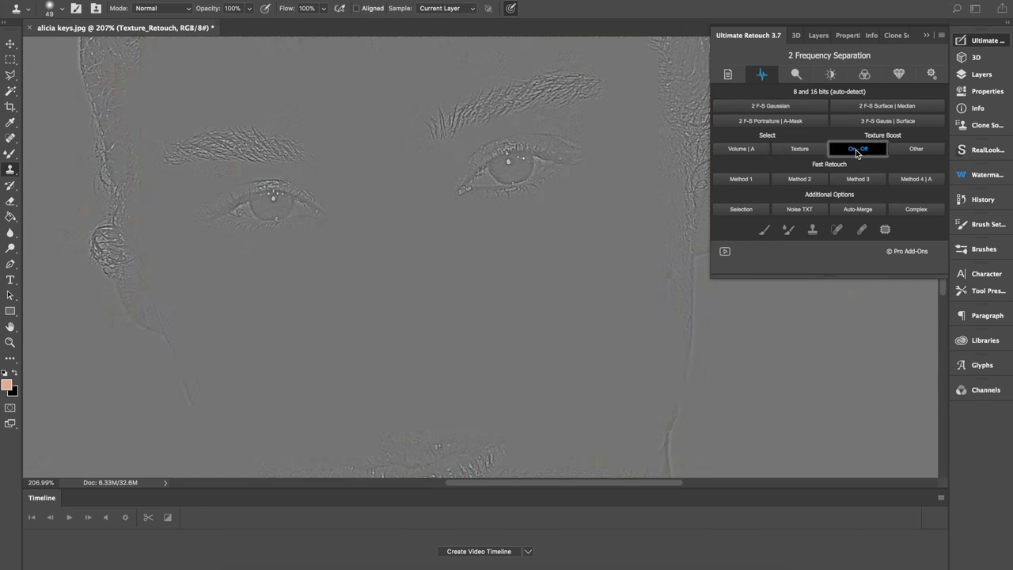
left_click(735, 153)
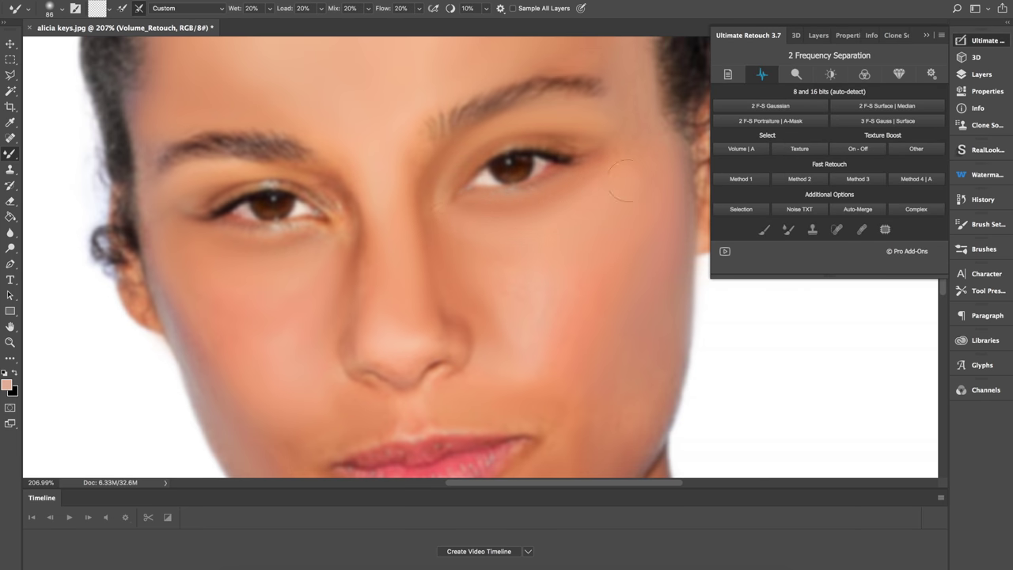
- Show the Texture_Retouch and Texture_R=Manual layers and blend the skin beneath the right-hand eye with the Mixer Brush
left_click(818, 36)
left_click_drag(720, 177, 720, 151)
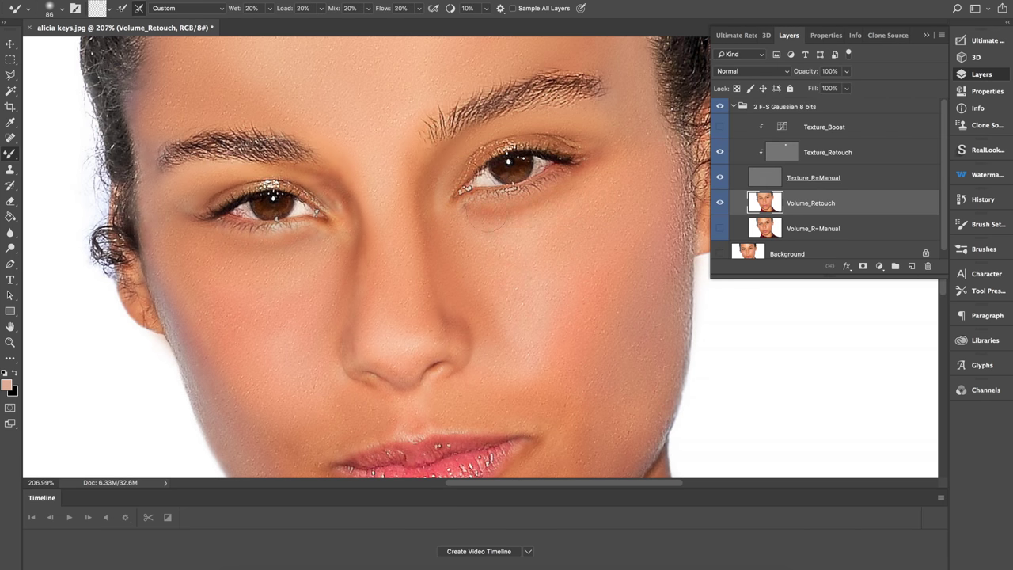
left_click_drag(487, 216, 525, 221)
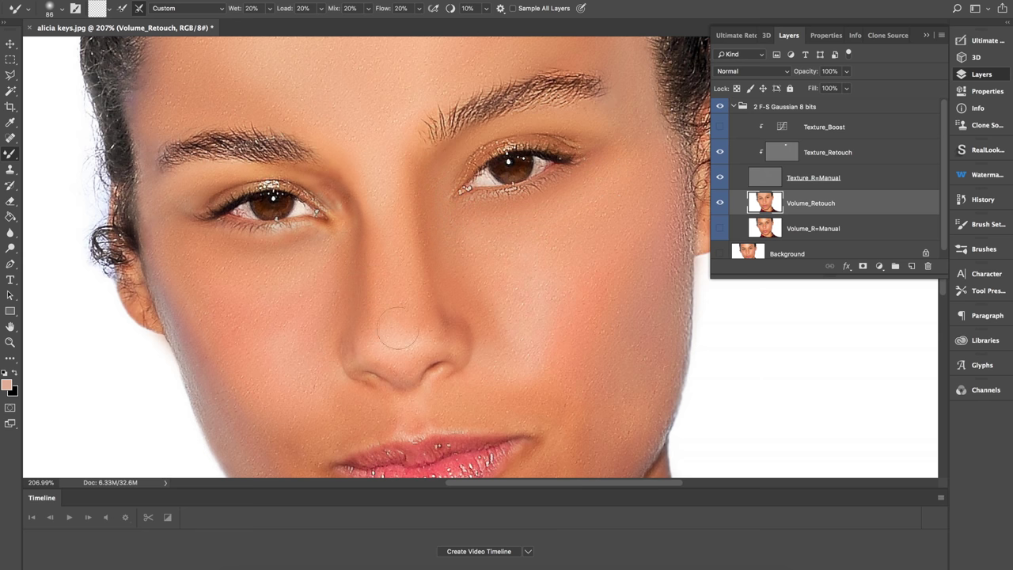
scroll(415, 176, "up", 4)
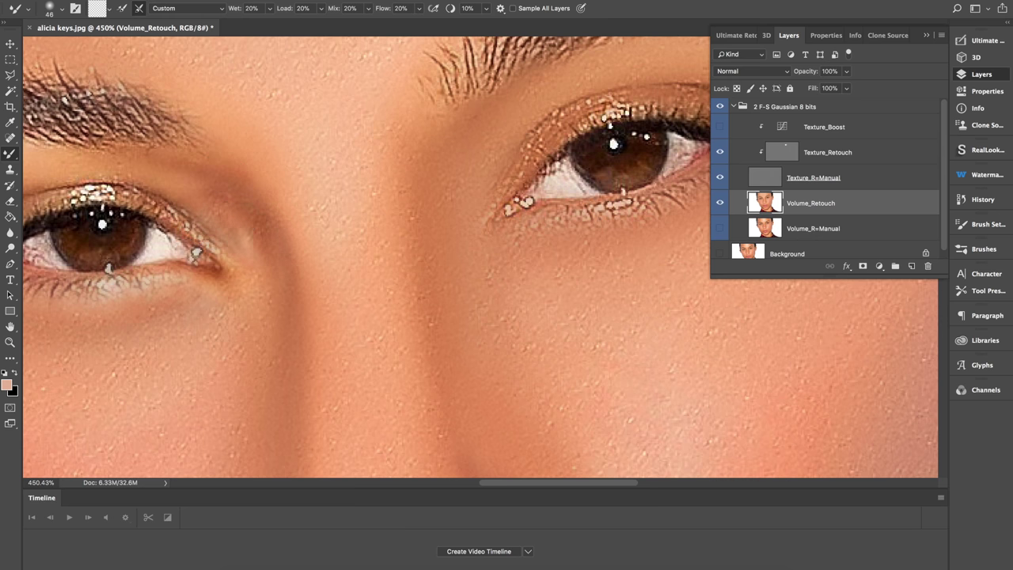
- Auto-merge the 2 F-S Gaussian 8 bits group into a single finished layer
scroll(437, 156, "down", 5)
left_click(736, 36)
left_click(865, 210)
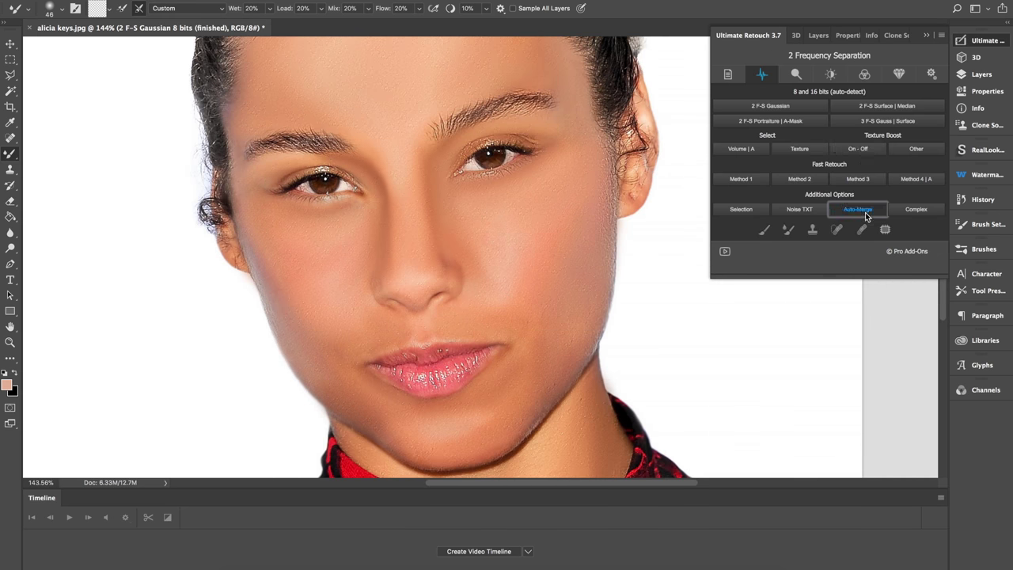
left_click(800, 149)
key("Return")
- Add noise texture above the merged portrait layer
left_click(900, 74)
left_click(831, 74)
left_click(767, 154)
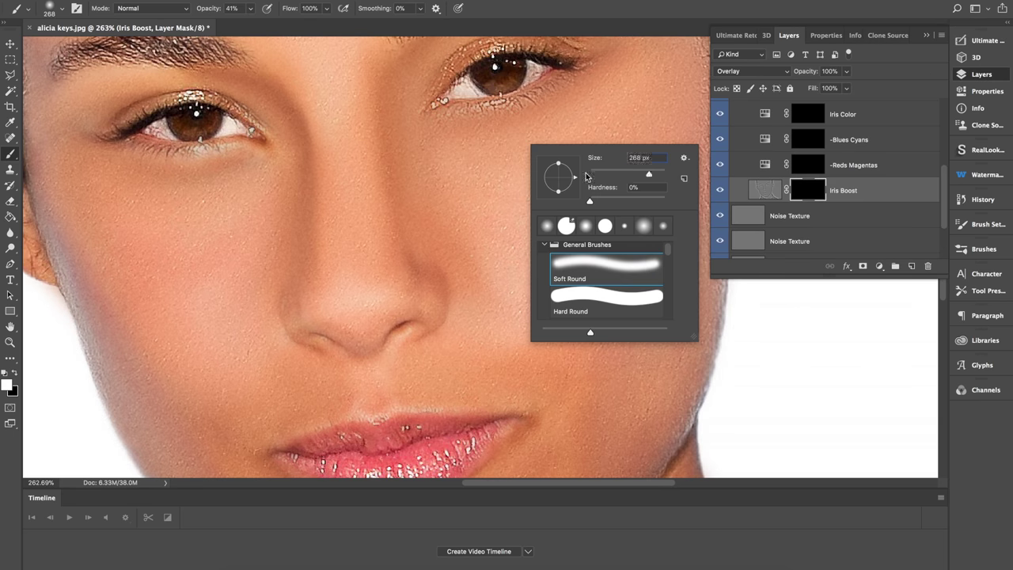
- Reduce the brush to 39 px and paint the Iris Boost and -Reds Magentas masks over the eyes
left_click_drag(649, 173, 621, 173)
left_click(497, 69)
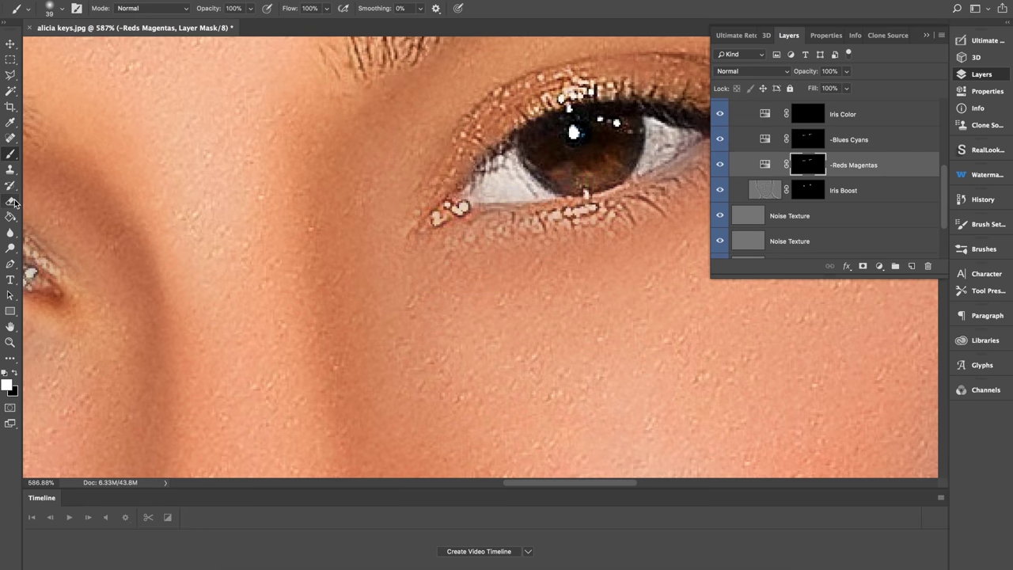
left_click(15, 204)
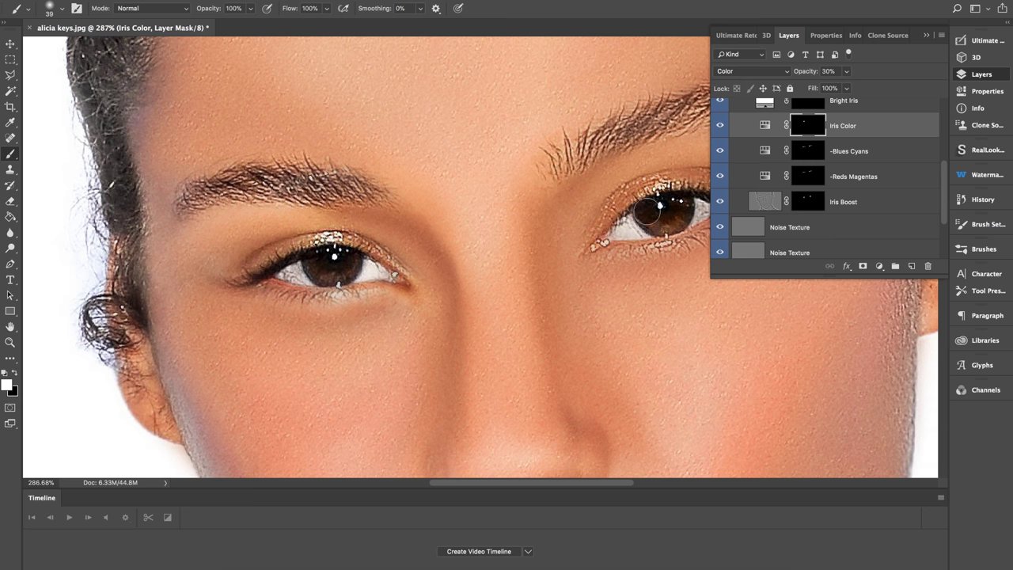
- Adjust the Iris Color adjustment layer to tint the irises a warmer golden brown
double_click(765, 125)
mouse_move(826, 164)
left_mouse_down()
mouse_move(864, 164)
mouse_move(887, 142)
left_mouse_up()
left_click_drag(845, 118, 742, 118)
left_click(788, 36)
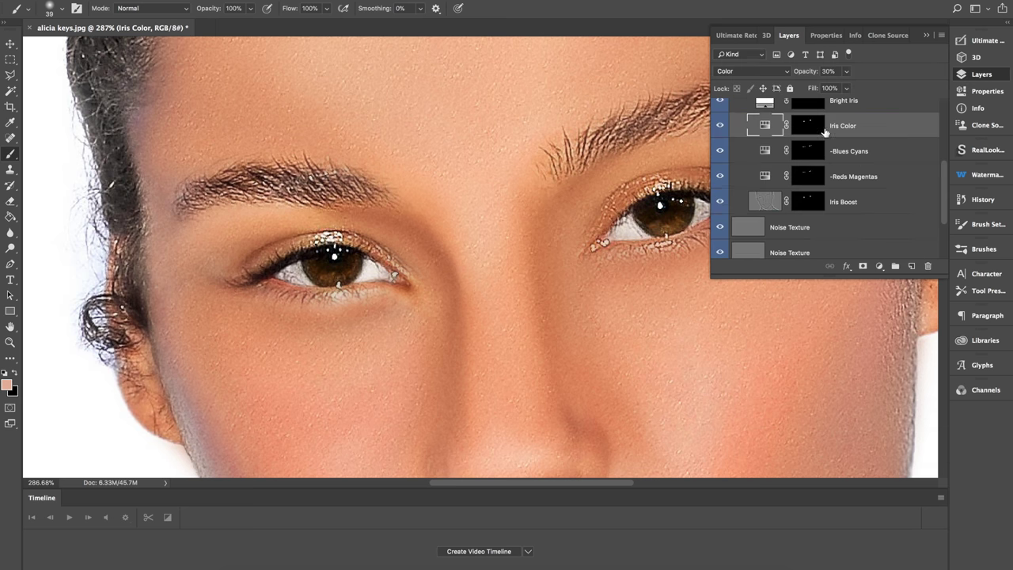
- Paint the Bright Iris mask over both irises to brighten them
left_click(808, 103)
left_click_drag(650, 226, 679, 225)
key("e")
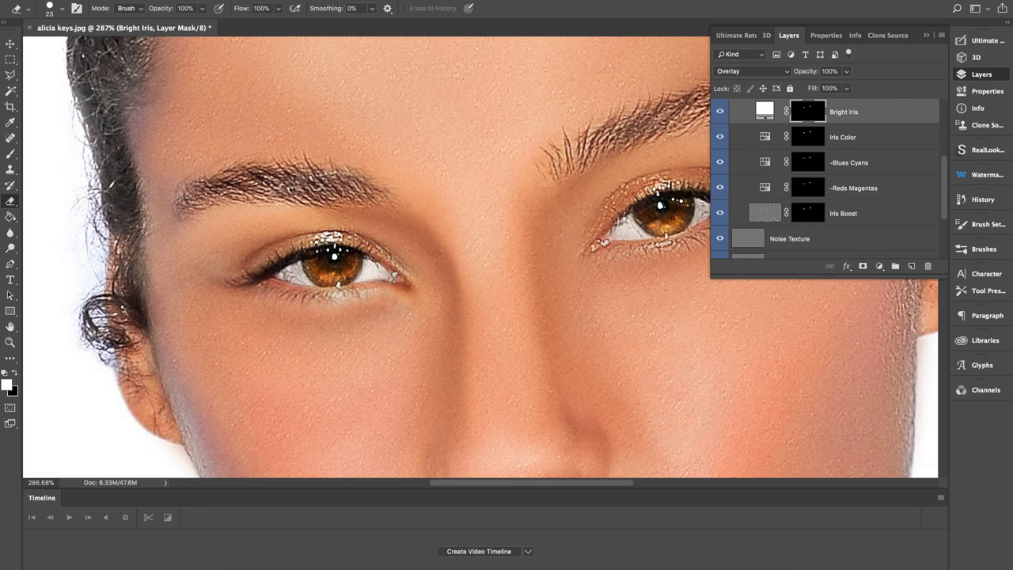
- Paint and clean up the Bright Eye Ball mask over the eyes
scroll(353, 280, "right", 5)
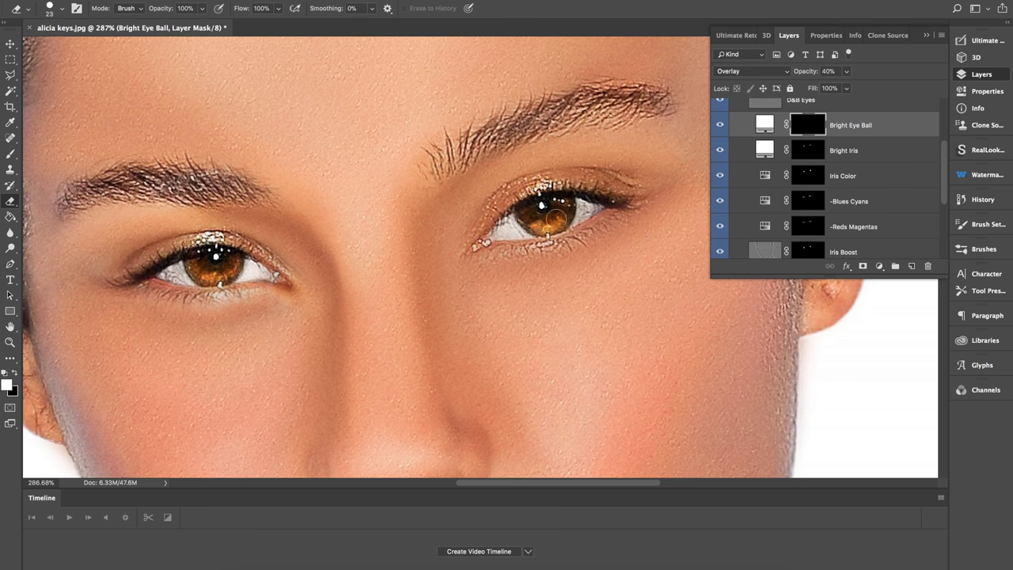
key("b")
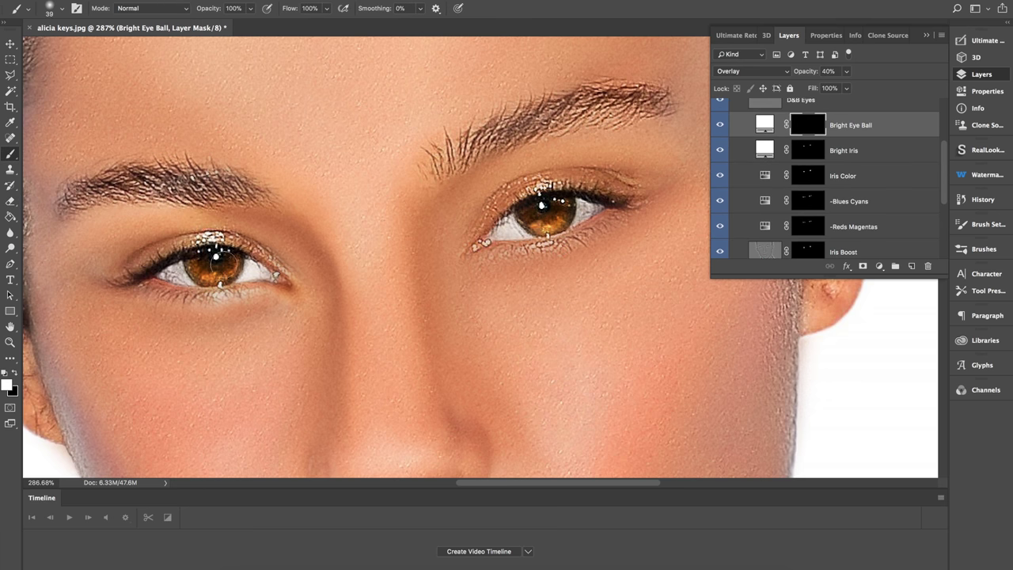
key("e")
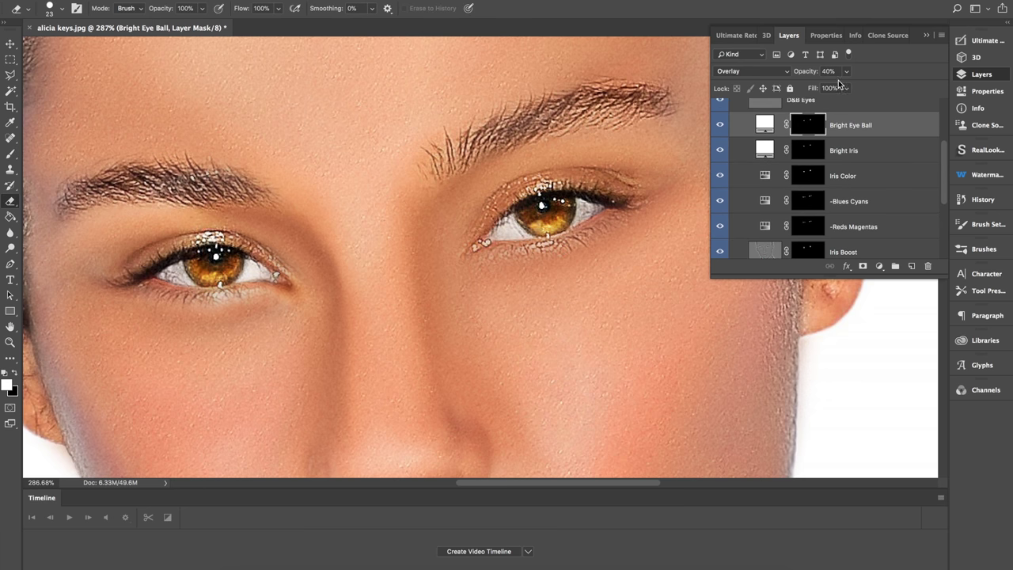
- Set the Bright Eye Ball layer's opacity to 30% and the Bright Iris layer's opacity to 40%
double_click(829, 71)
type("30")
key("Return")
left_click(859, 149)
scroll(866, 149, "down", 3)
scroll(610, 180, "down", 6)
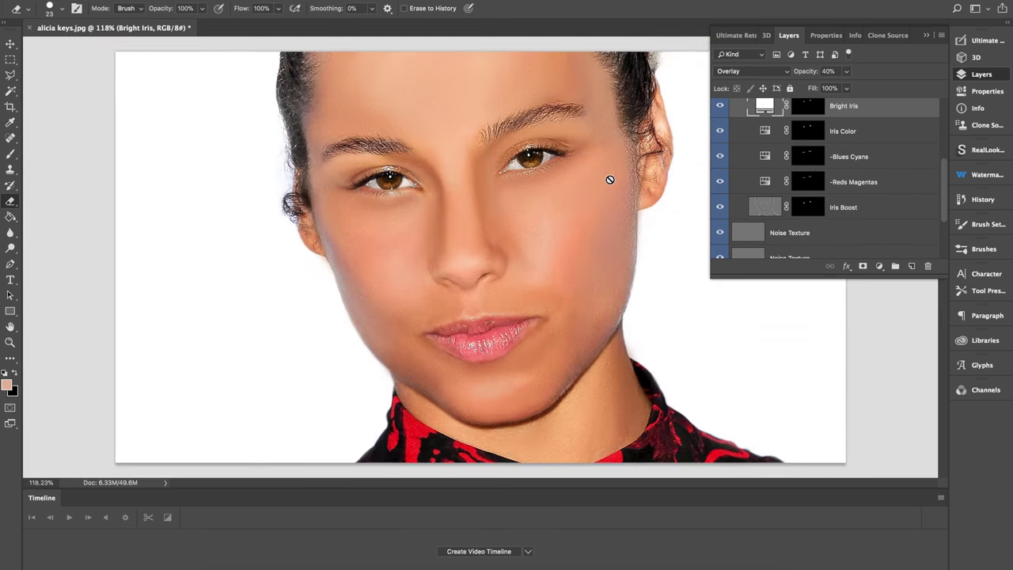
- Draw an elliptical selection around the left-hand iris and apply the Iris Enhancer to it
scroll(498, 237, "up", 2)
key("m")
scroll(459, 186, "up", 8)
left_click_drag(89, 125, 207, 206)
left_click(736, 35)
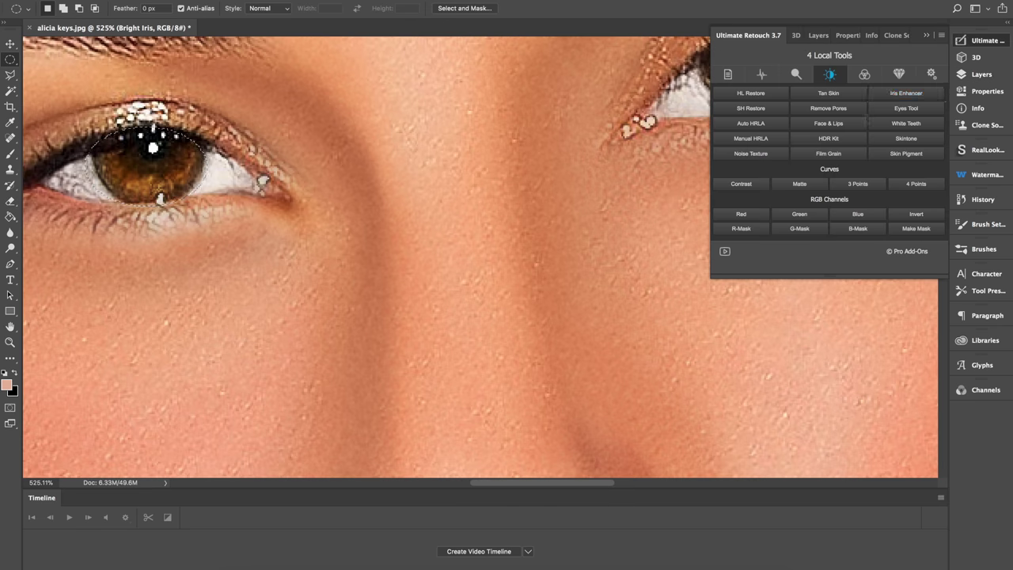
left_click(907, 93)
left_click(552, 156)
- Apply Unsharp Mask with amount 95%, radius 4.1 pixels and threshold 0, and paint the effect onto the left-hand iris
left_click_drag(660, 324, 580, 324)
left_click_drag(508, 354, 532, 354)
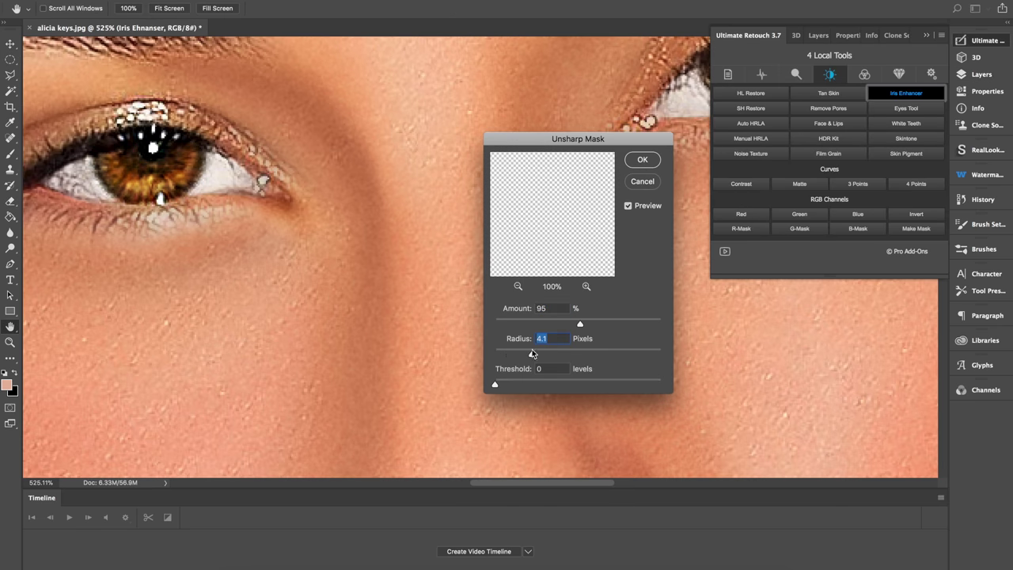
left_click(642, 164)
mouse_move(170, 182)
left_mouse_down()
mouse_move(119, 150)
mouse_move(183, 146)
left_mouse_up()
- Draw an elliptical selection around the right-hand iris and apply the Iris Enhancer to it
left_click_drag(570, 190, 274, 277)
left_click(11, 60)
left_click_drag(402, 123, 517, 197)
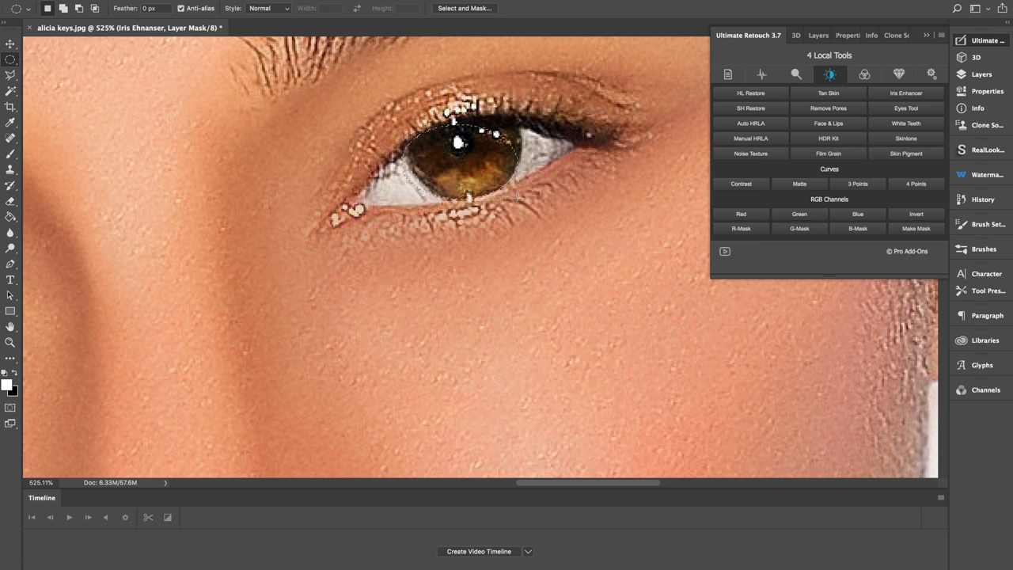
left_click(907, 93)
left_click(545, 157)
- Apply Unsharp Mask to the right-hand iris with amount 188%, radius 2.1 pixels and threshold 19 levels
left_click_drag(502, 354, 533, 354)
left_click_drag(496, 384, 515, 353)
left_click_drag(660, 324, 555, 325)
left_click_drag(582, 384, 512, 384)
left_click_drag(509, 353, 512, 354)
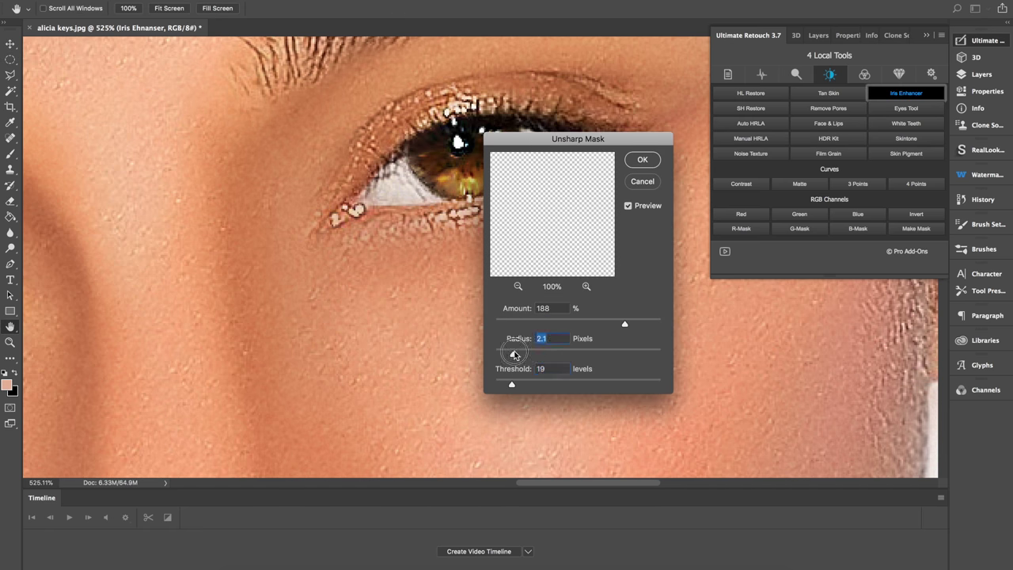
left_click(642, 160)
left_click_drag(443, 174, 588, 239)
- Lower the opacity of the Iris Ehnanser layers, setting the lower one to 23%
left_click(819, 36)
left_click(846, 71)
left_click_drag(848, 85, 804, 86)
left_click(840, 155)
left_click_drag(495, 181, 583, 182)
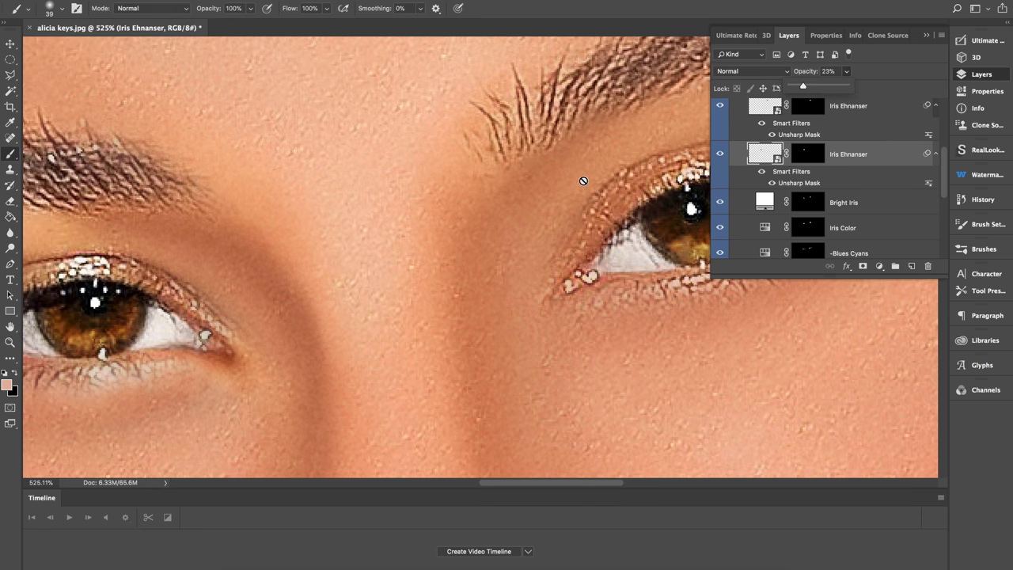
double_click(10, 342)
left_click(736, 36)
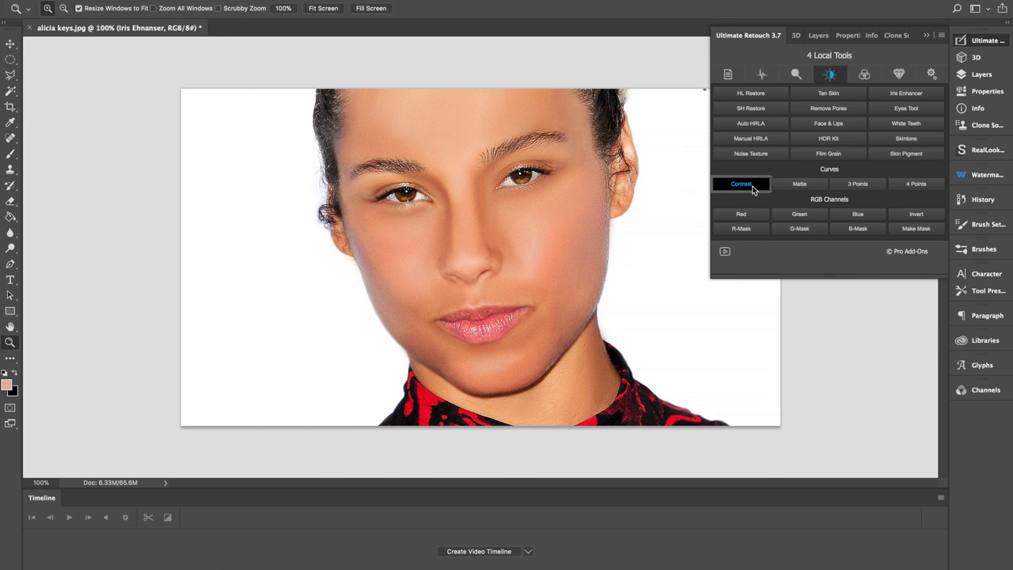
left_click(910, 139)
left_click(449, 239)
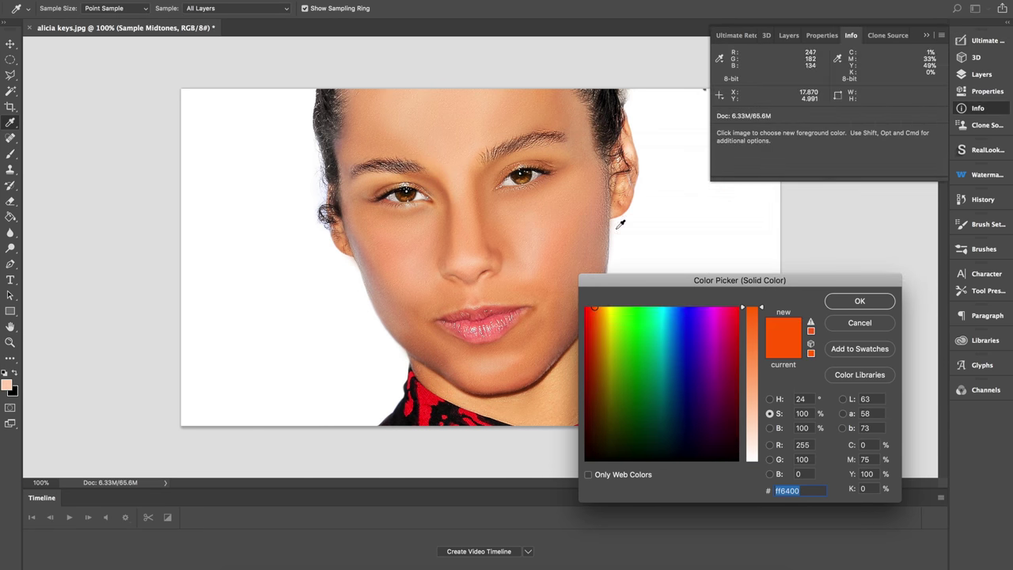
left_click(829, 301)
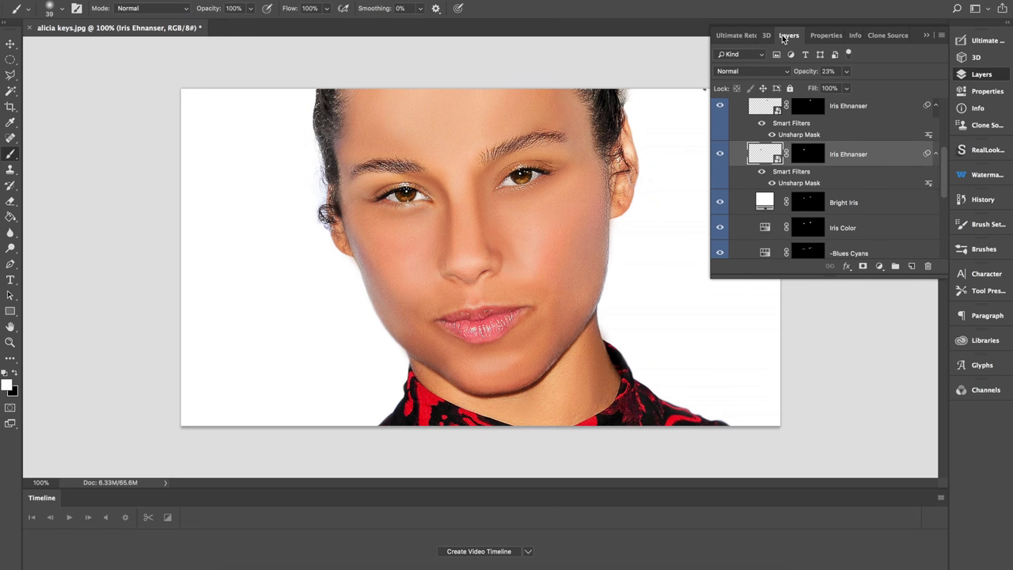
- Create a Skintone layer, sampling af532d from the chin for the shadows, and set its opacity to 33%
left_click(894, 140)
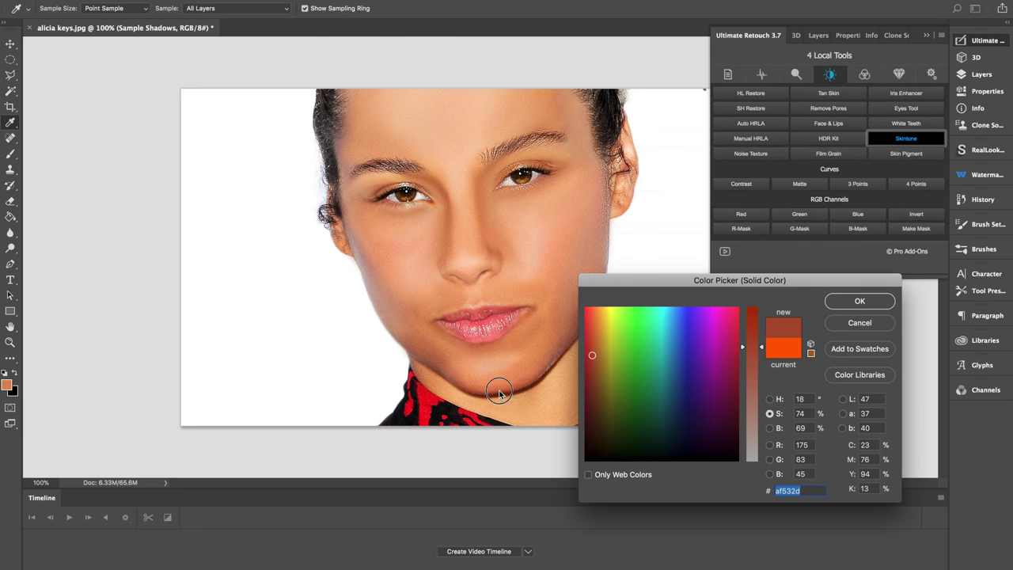
key("Return")
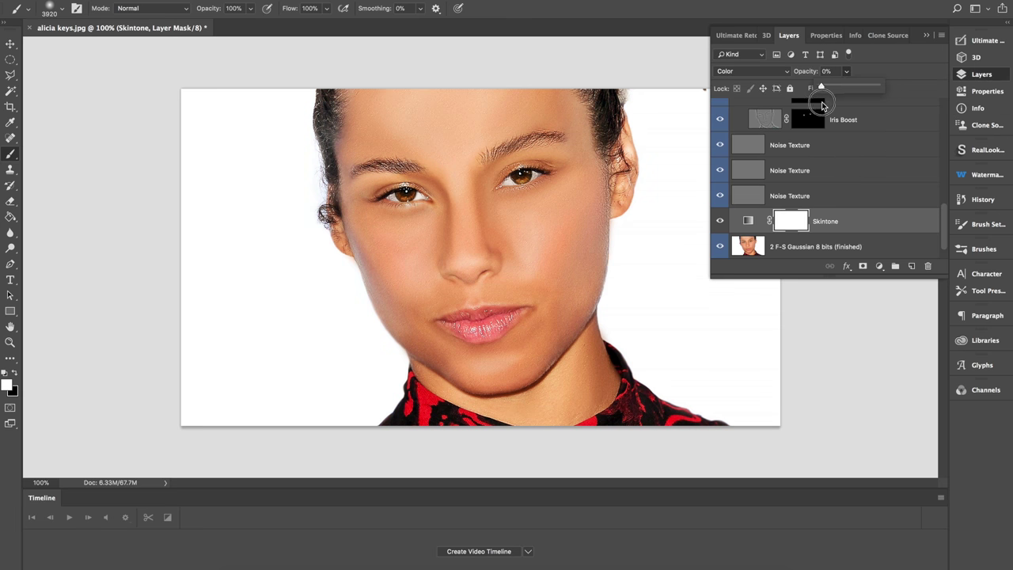
key("j")
right_click(10, 139)
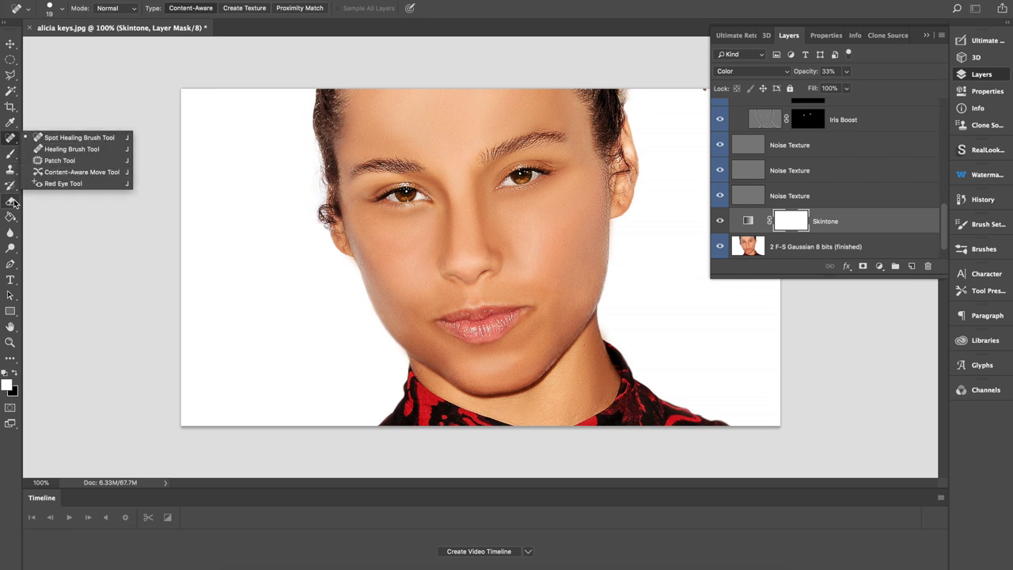
- Erase the Skintone layer mask over the red and black collar with an 81-pixel eraser brush
left_click(11, 201)
left_click(62, 8)
left_click(61, 8)
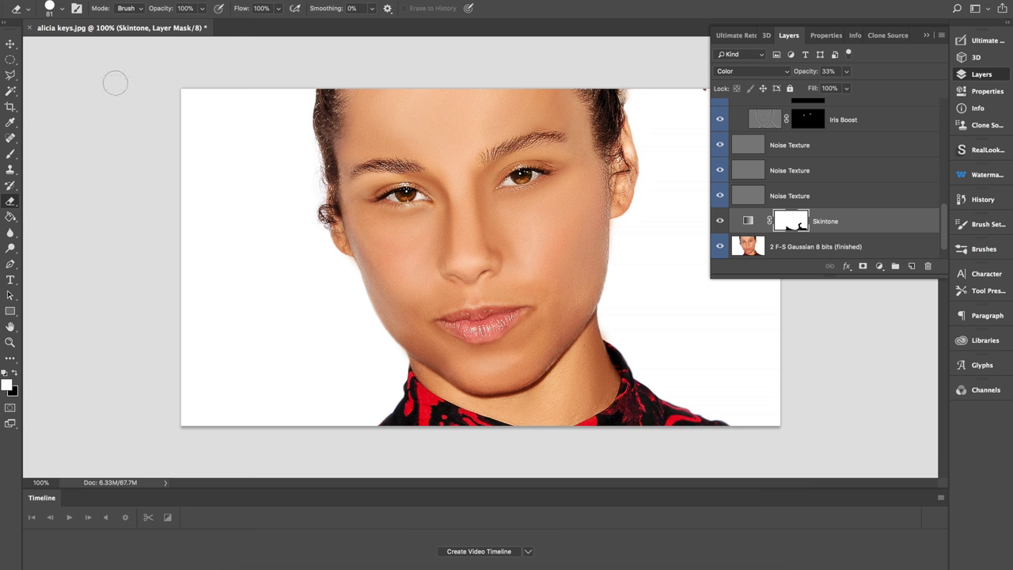
- Select the entire image with a rectangular marquee and collapse the Eyes Tool group
key("m")
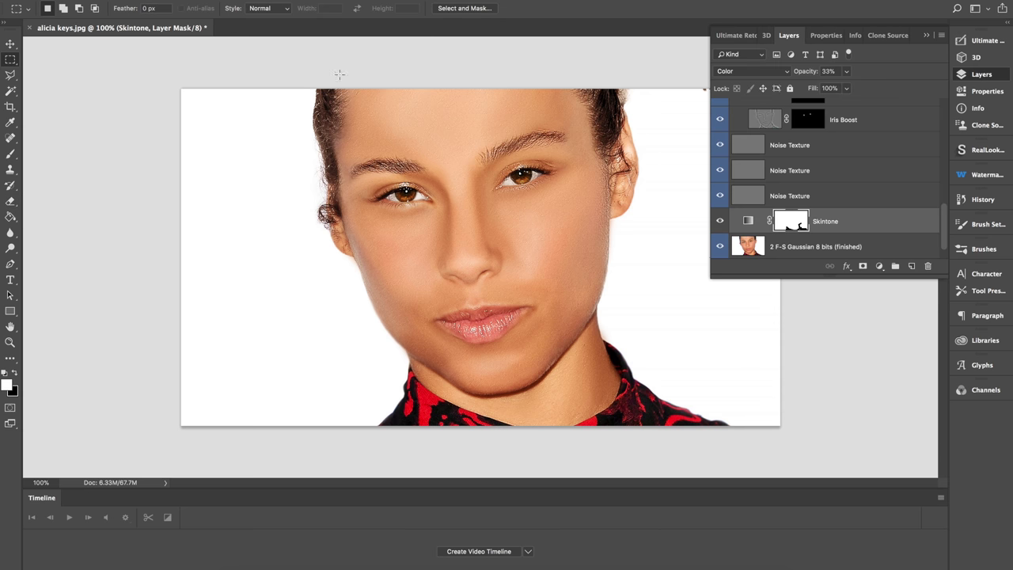
left_click_drag(155, 70, 795, 546)
scroll(782, 188, "up", 5)
left_click(733, 106)
left_click(777, 110)
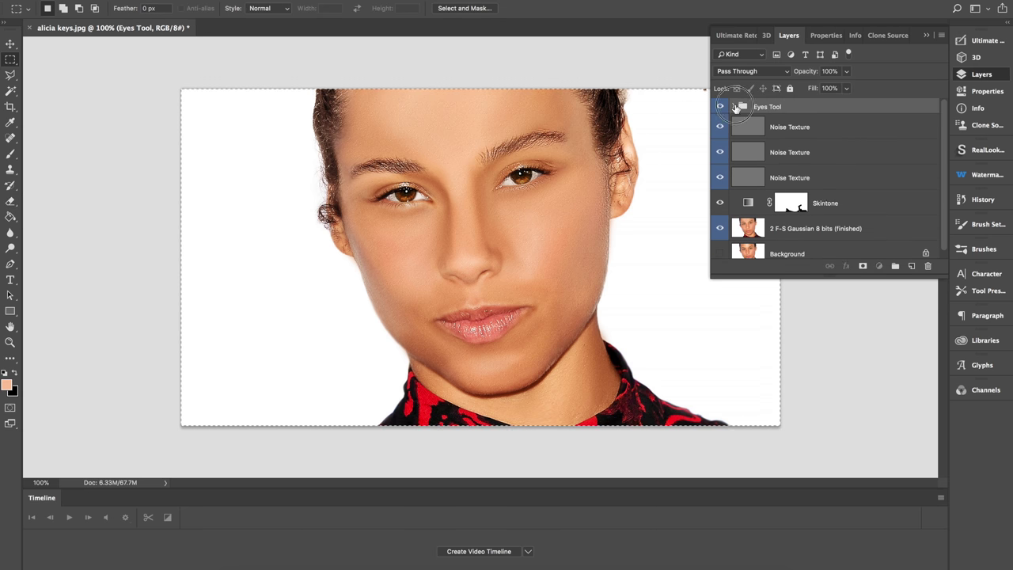
left_click(734, 106)
left_click(753, 123)
left_click(762, 108)
left_click(733, 107)
- Create a new layer group above Eyes Tool and name it Copy
left_click(896, 267)
right_click(767, 107)
double_click(777, 106)
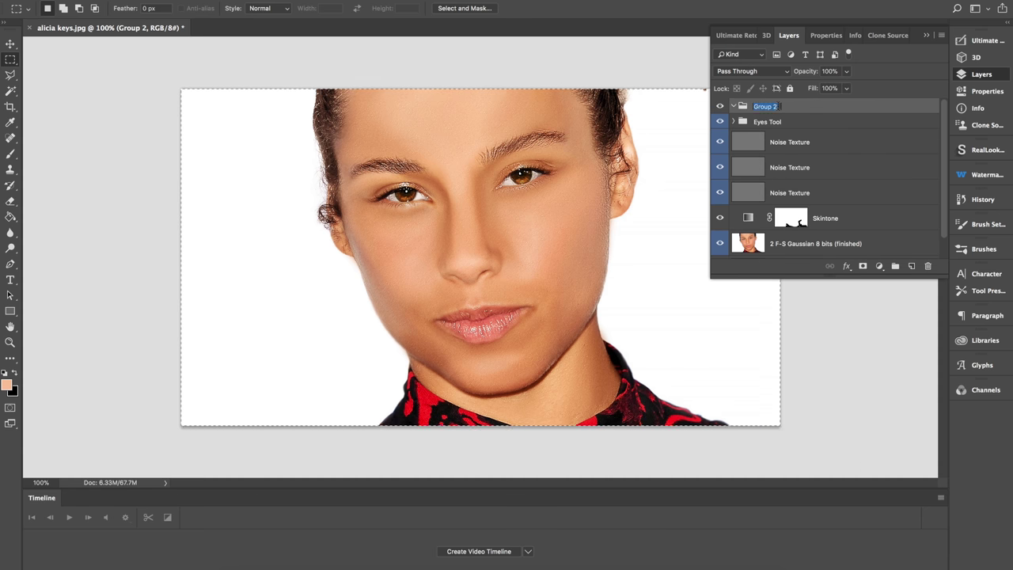
type("Copy")
key("Return")
- Move the Eyes Tool group and the Noise Texture, Skintone and 2 F-S Gaussian layers into the Copy group
left_click_drag(775, 119, 754, 128)
left_click_drag(746, 168, 754, 160)
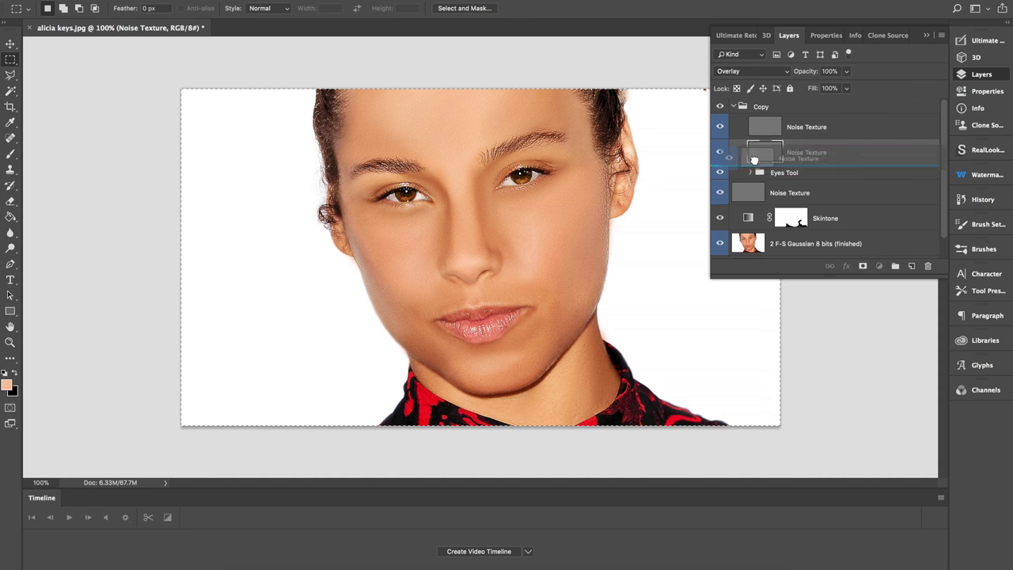
left_click_drag(791, 217, 780, 197)
left_click(748, 246)
scroll(747, 246, "down", 5)
scroll(747, 182, "up", 5)
left_click(742, 107)
left_click(733, 106)
left_click_drag(747, 127, 745, 108)
left_click_drag(748, 126, 746, 109)
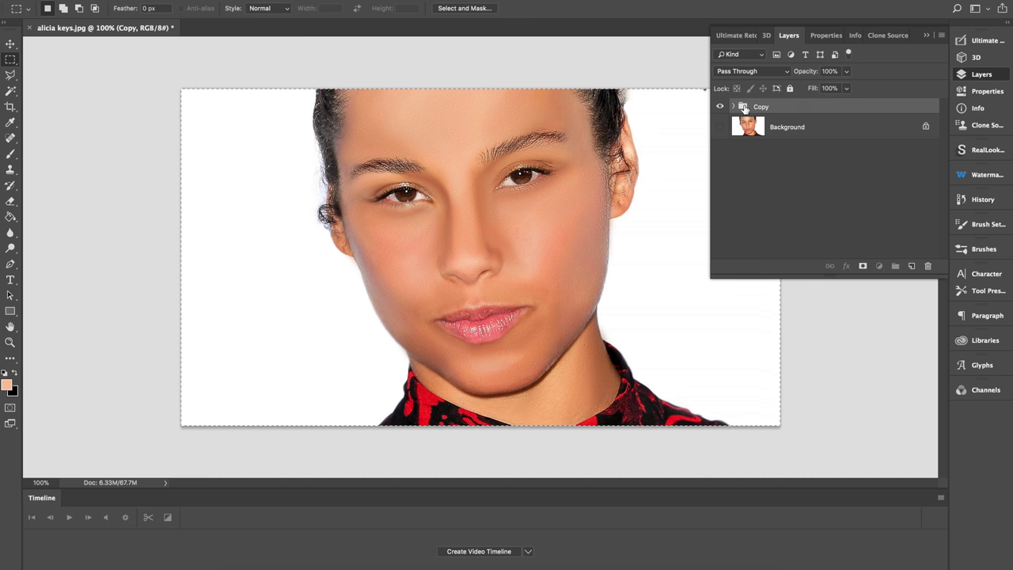
- Reorder the Copy group so that 2 F-S Gaussian 8 bits (finished) sits below the Noise Texture layers and above Eyes Tool
left_click(733, 106)
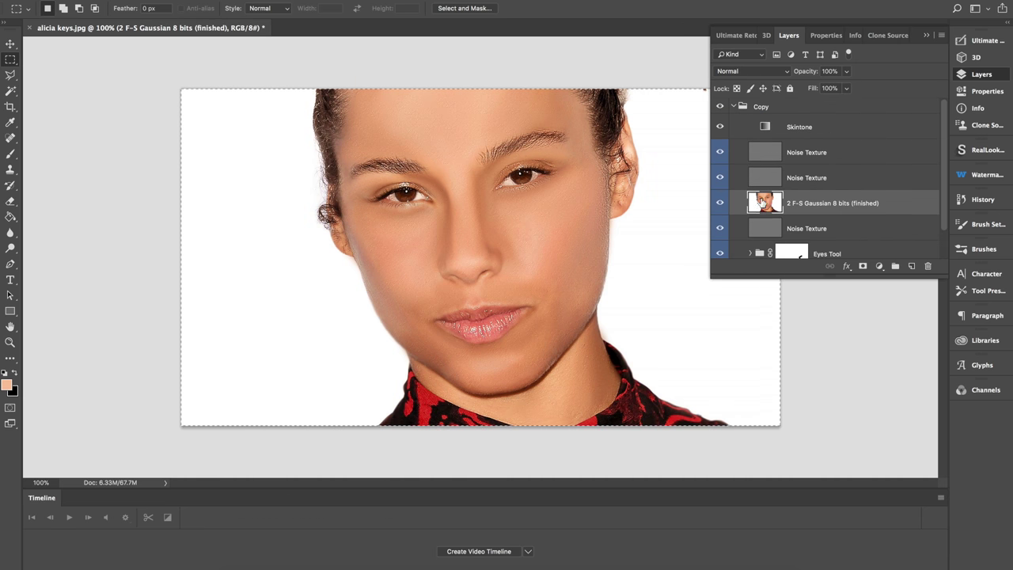
left_click_drag(762, 203, 759, 239)
scroll(759, 237, "down", 2)
left_click(755, 223)
left_click(751, 221)
scroll(753, 224, "down", 5)
scroll(752, 229, "up", 5)
left_click(750, 253)
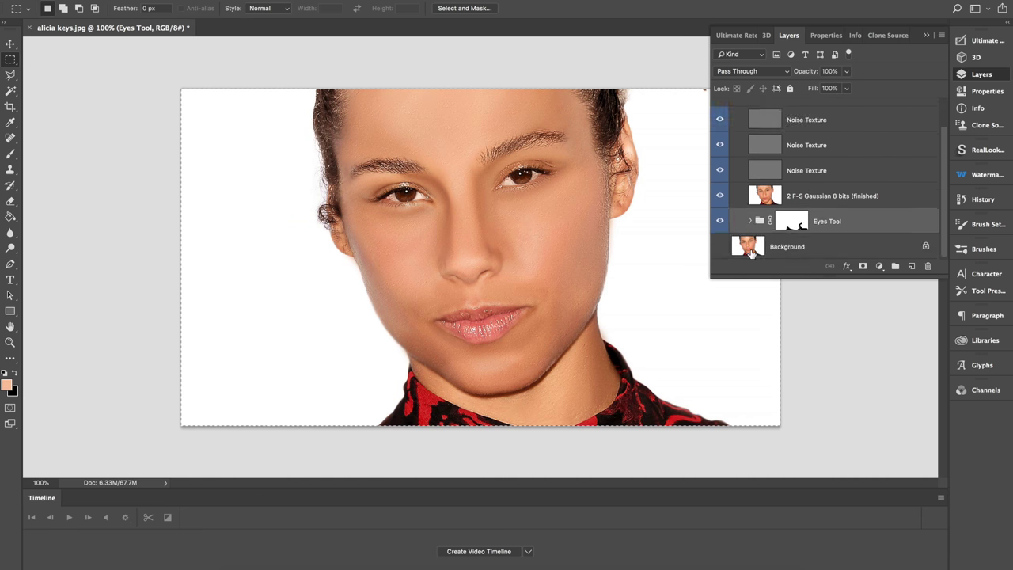
- Collapse the Copy group and create a new group named Final2 above it
scroll(747, 198, "up", 5)
left_click(733, 106)
left_click(895, 269)
double_click(783, 109)
left_click(873, 205)
double_click(783, 109)
left_click(871, 205)
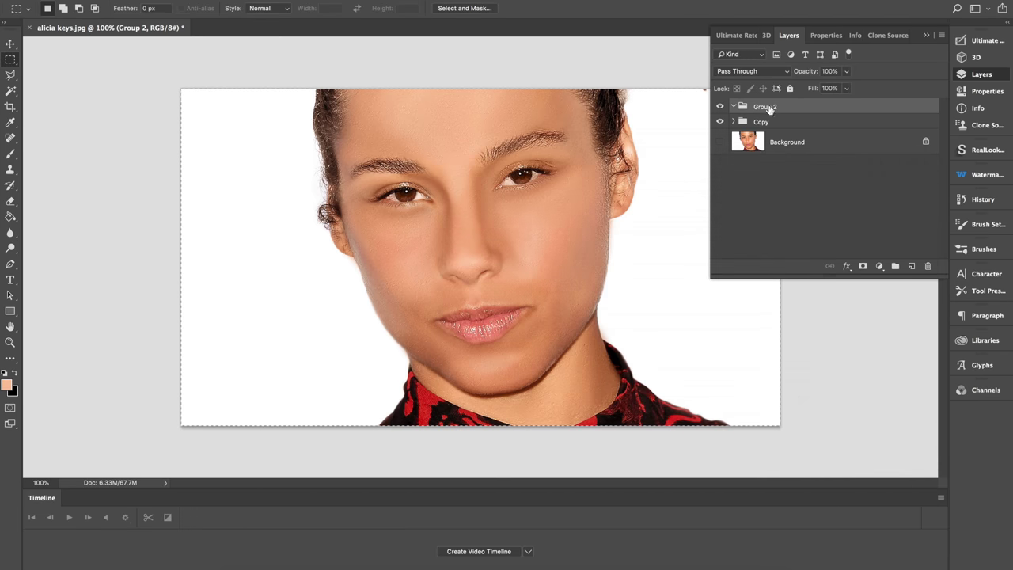
- Add a new layer inside the Final2 group and fill it with the combined portrait using Apply Image
left_click(912, 266)
left_click(155, 0)
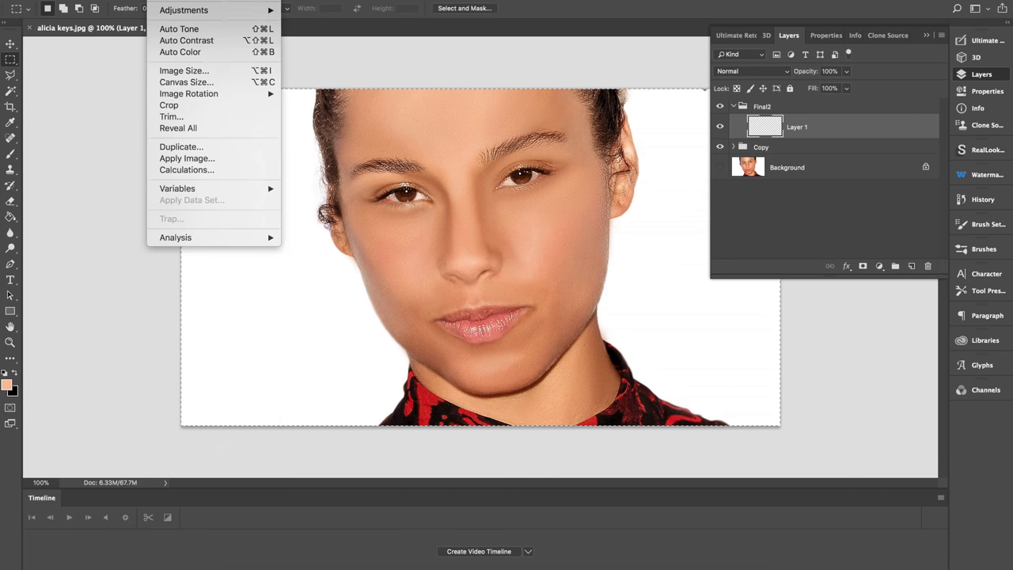
left_click(185, 158)
key("Return")
- Hide the Final2 group, select the whole canvas and copy the merged image
left_click(761, 147)
left_click(734, 147)
left_click(720, 106)
mouse_move(181, 88)
left_mouse_down()
mouse_move(303, 144)
mouse_move(781, 426)
left_mouse_up()
left_click(129, 1)
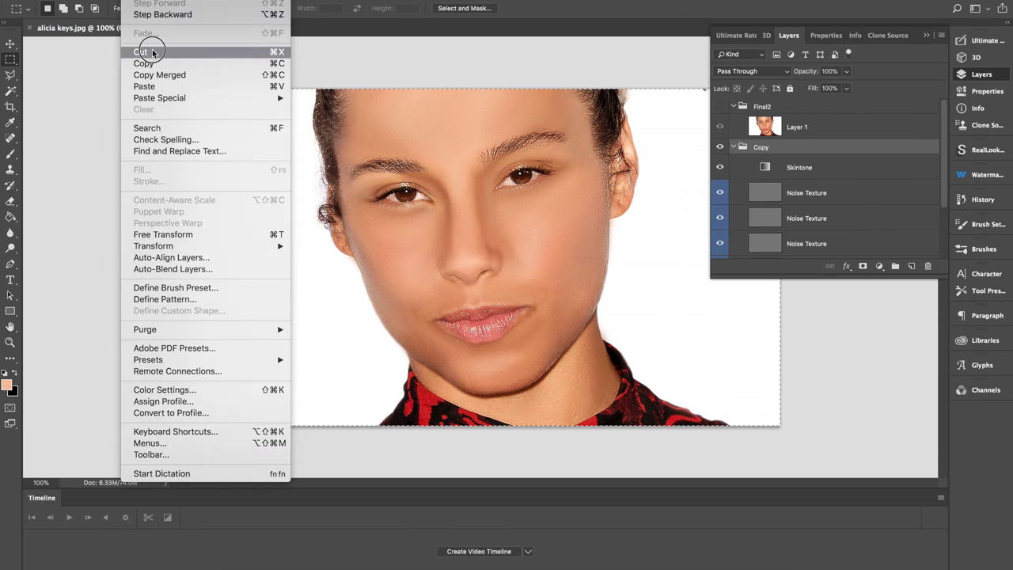
left_click(151, 78)
- Reverse the gradient of the Skintone gradient map in the Copy group
left_click(796, 160)
left_click(733, 146)
left_click(733, 147)
scroll(792, 206, "down", 5)
left_click(796, 221)
scroll(839, 206, "up", 5)
double_click(764, 167)
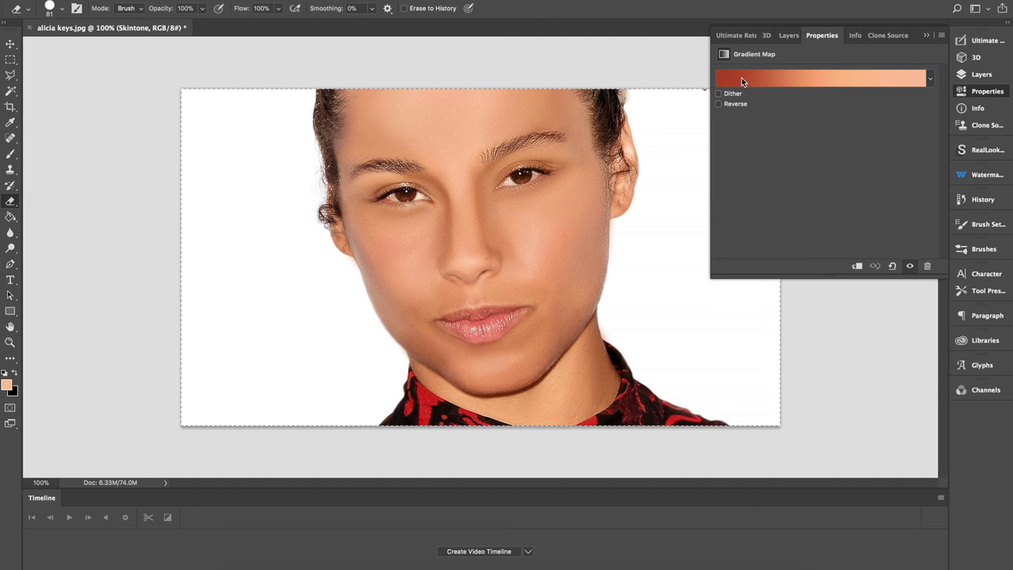
left_click(723, 103)
left_click(775, 72)
left_click(678, 215)
left_click(783, 36)
- Turn on dithering for the Skintone gradient map and set the layer's opacity to 10%
right_click(786, 168)
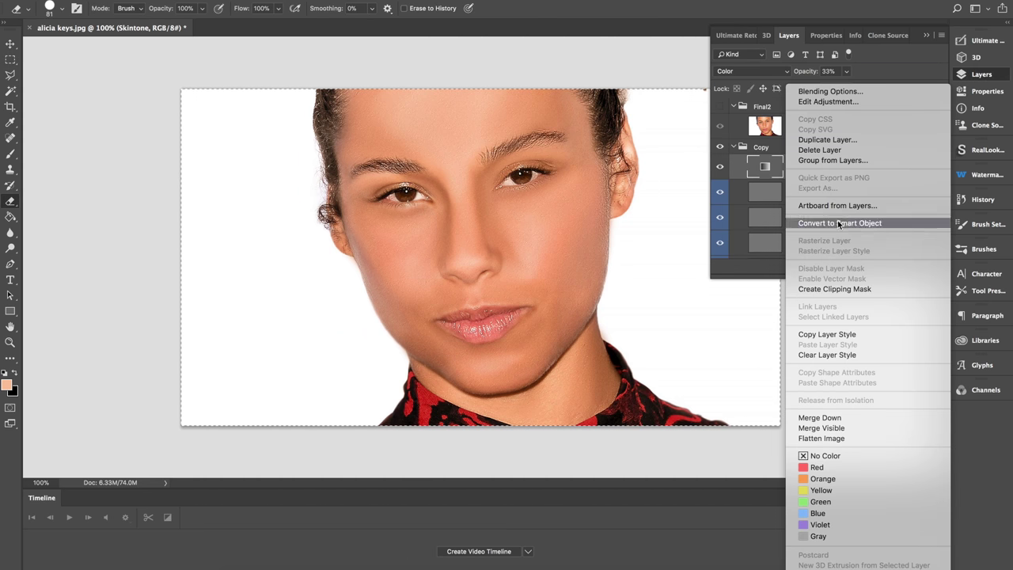
left_click(838, 102)
left_click(723, 94)
left_click(788, 35)
left_click(846, 71)
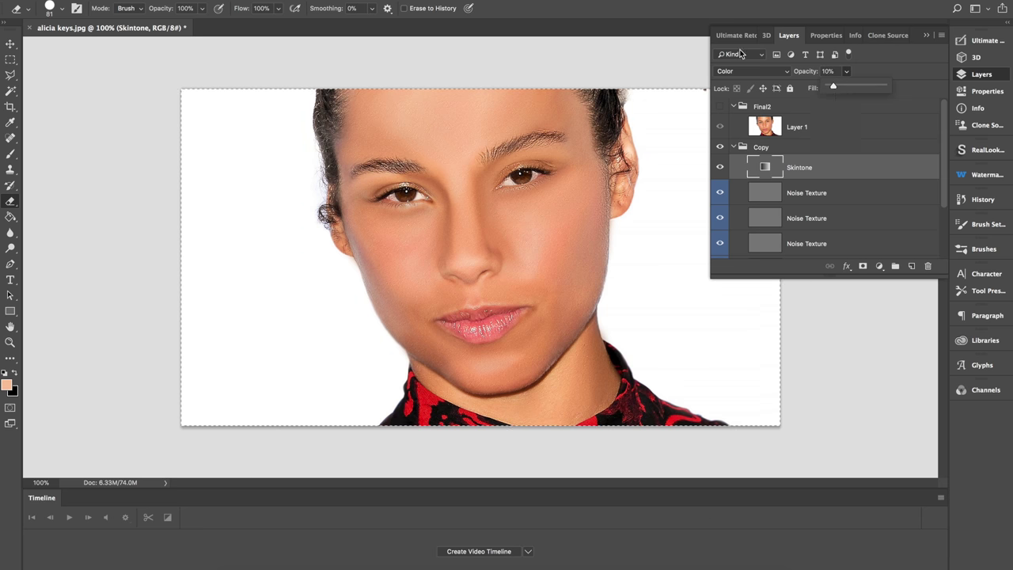
- Set the opacity of Layer 2 in the Final2 group to 77% and inspect the eyes and skin up close
left_click(795, 126)
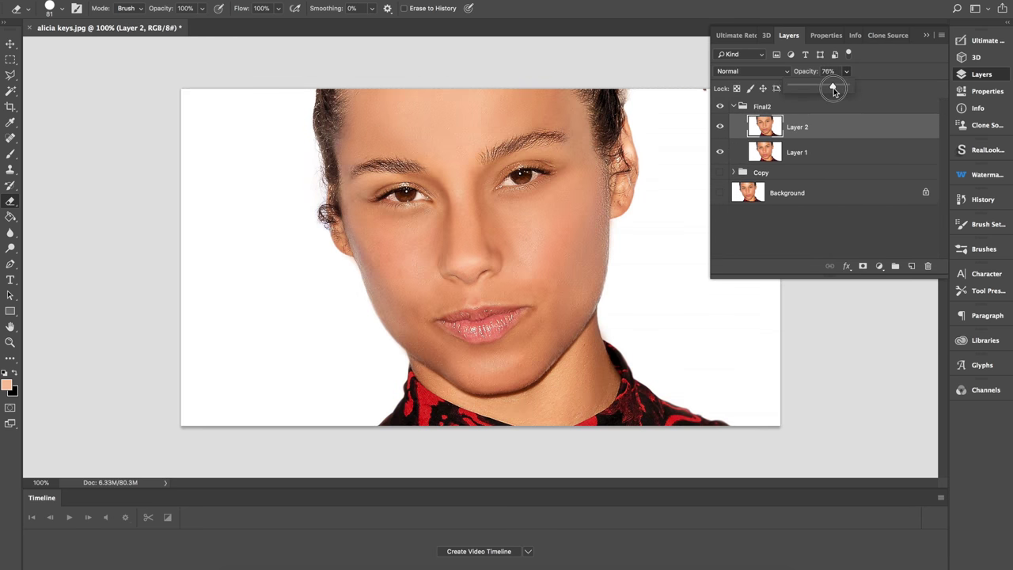
left_click_drag(834, 91, 834, 91)
left_click(10, 342)
left_click(507, 282)
scroll(631, 219, "up", 3)
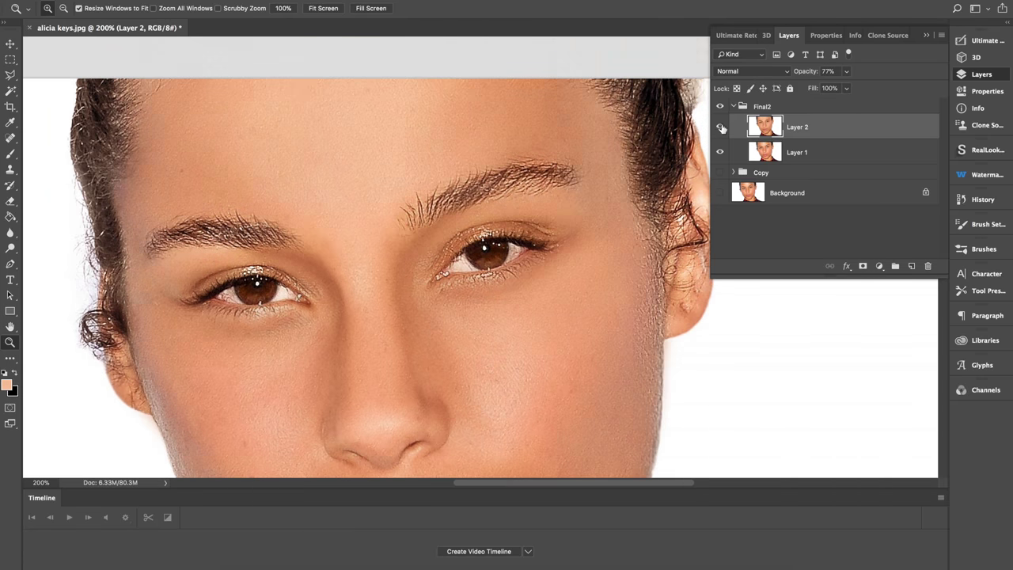
key("super+0")
- Add Noise Texture and HP Sharpen layers above Layer 2 with the Ultimate Retouch tools
left_click(780, 106)
left_click(736, 36)
left_click(797, 75)
left_click(828, 75)
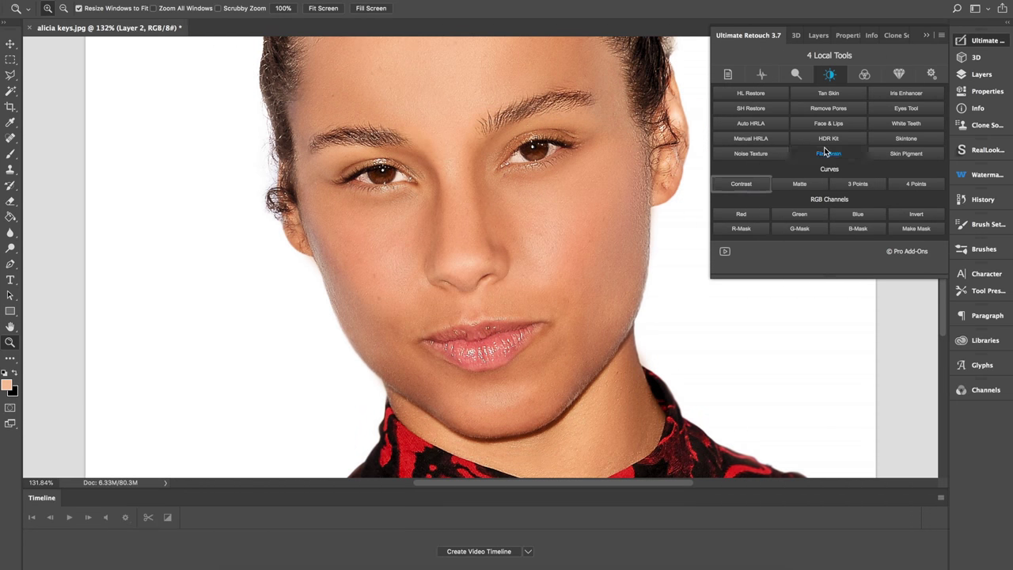
left_click(752, 154)
left_click(898, 73)
left_click(828, 152)
left_click(776, 176)
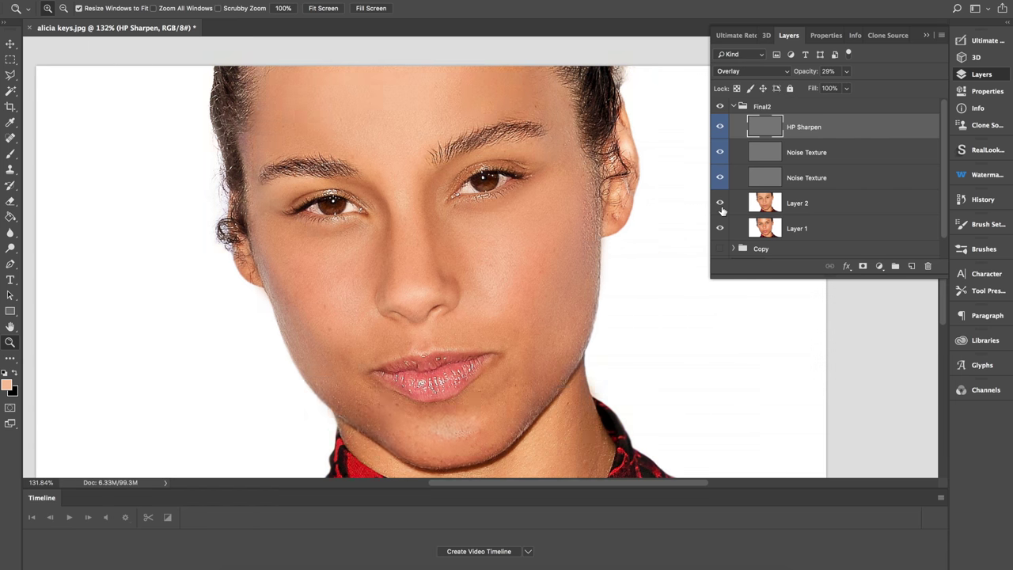
- Paste the copied portrait as a new layer above Layer 2 in the Final2 group
left_click(745, 207)
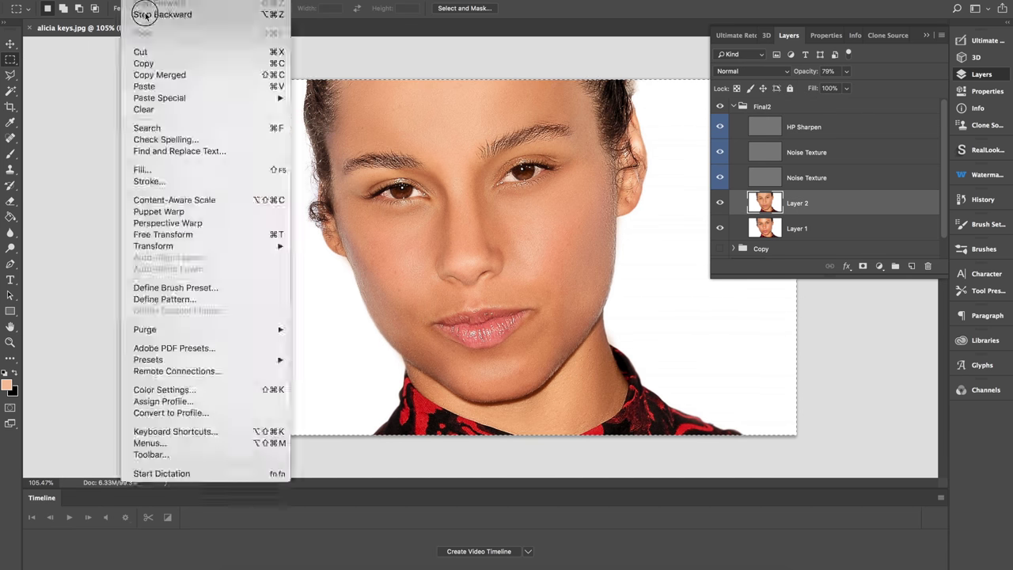
key("ctrl+v")
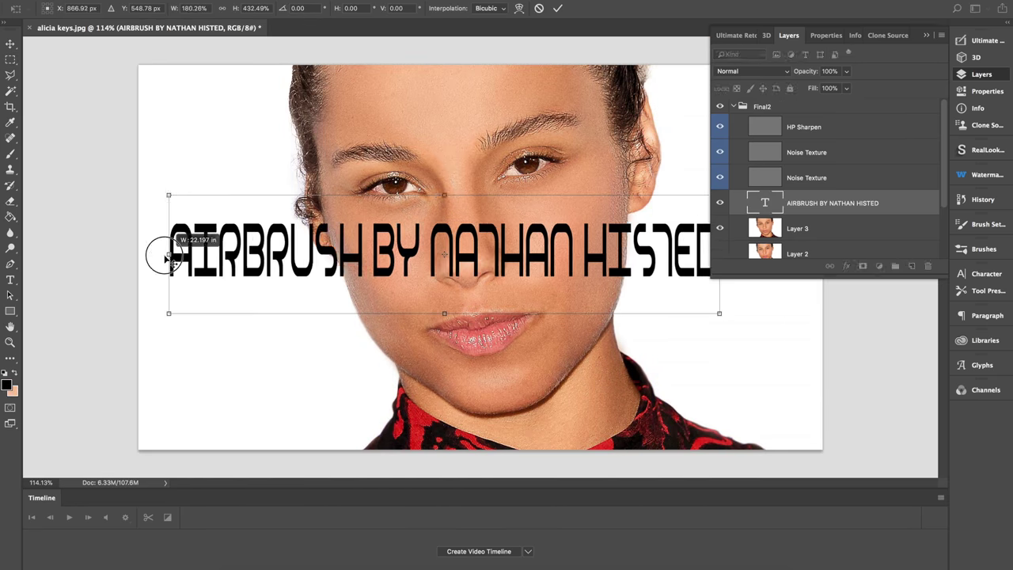
- Apply a Skew transform to the airbrush credit text stretched across the portrait
right_click(811, 198)
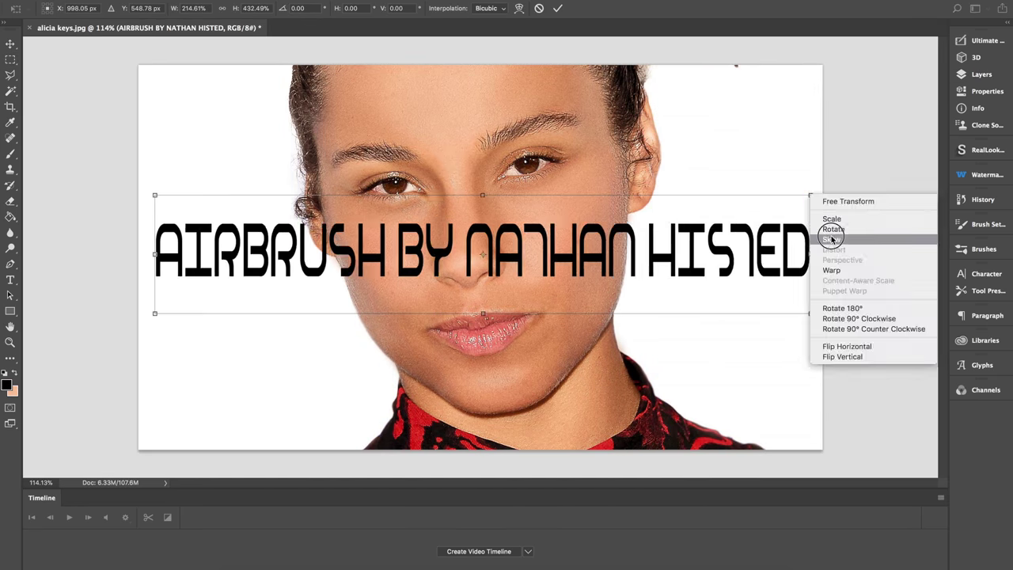